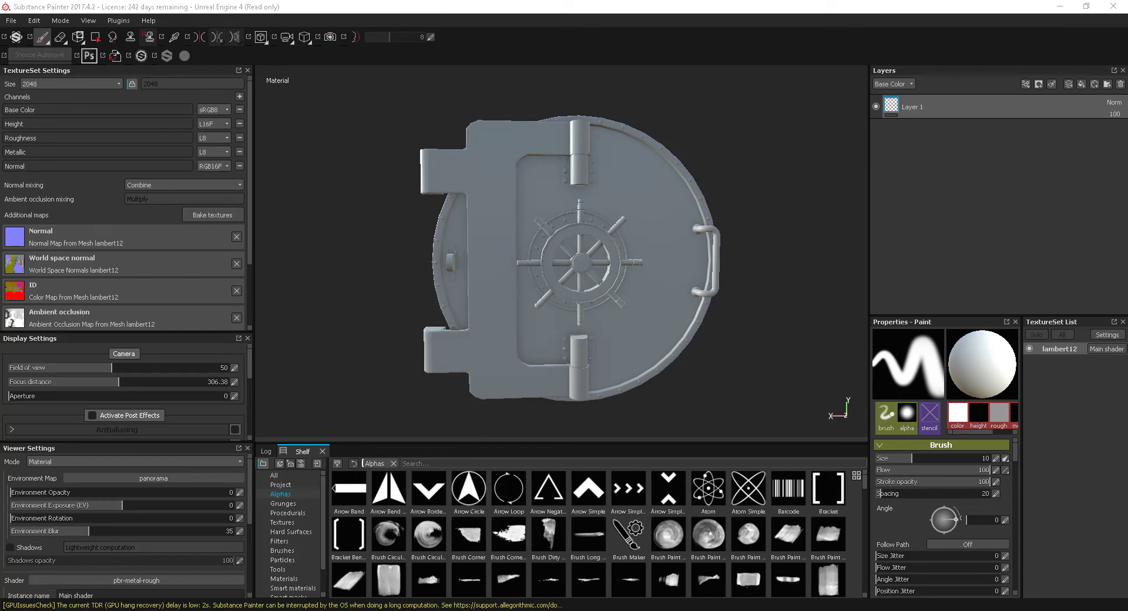
Switch the viewport to orthographic view and snap the camera to face the front of the vault door
left_click_drag(765, 319, 678, 299, "alt")
middle_click_drag(678, 299, 682, 302, "alt")
right_click_drag(665, 293, 676, 299, "alt")
left_click_drag(675, 300, 649, 304, "alt")
left_click_drag(647, 262, 637, 260, "alt")
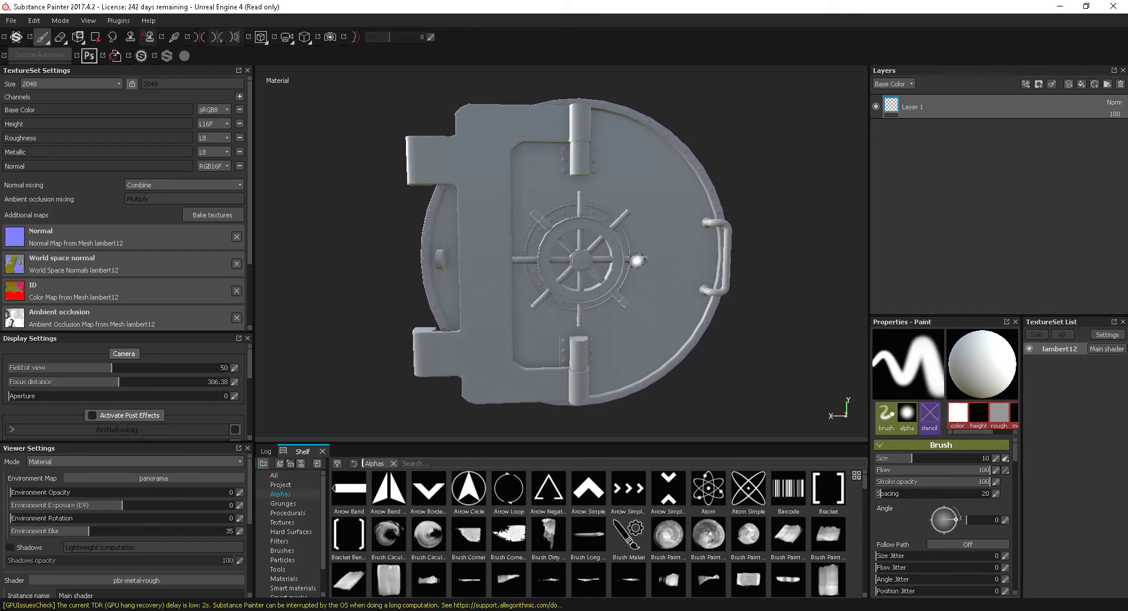
left_click(305, 37)
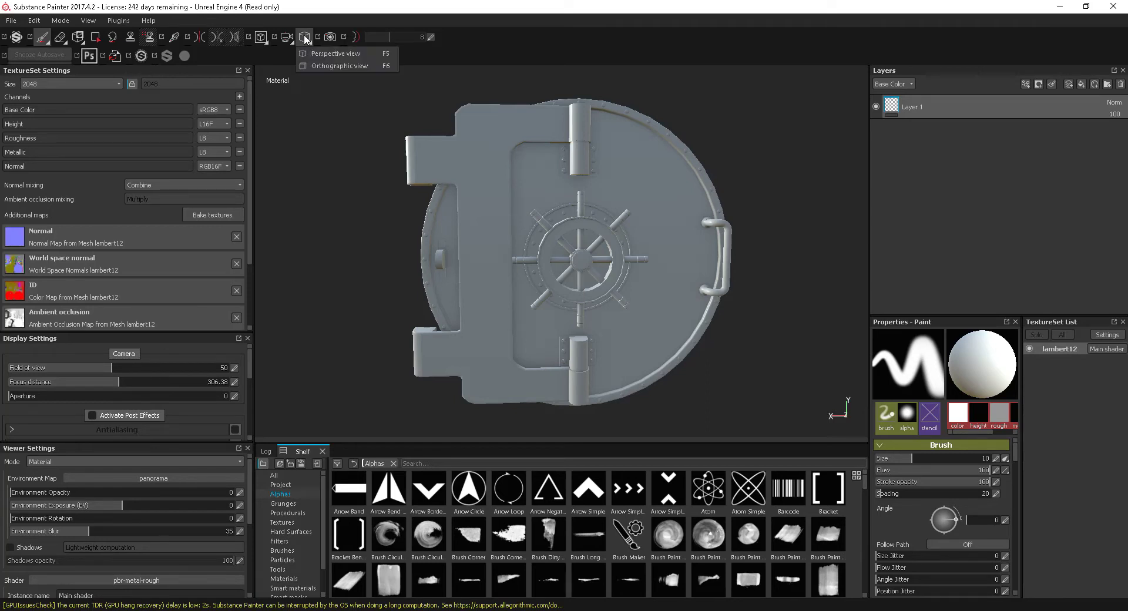
left_click(322, 65)
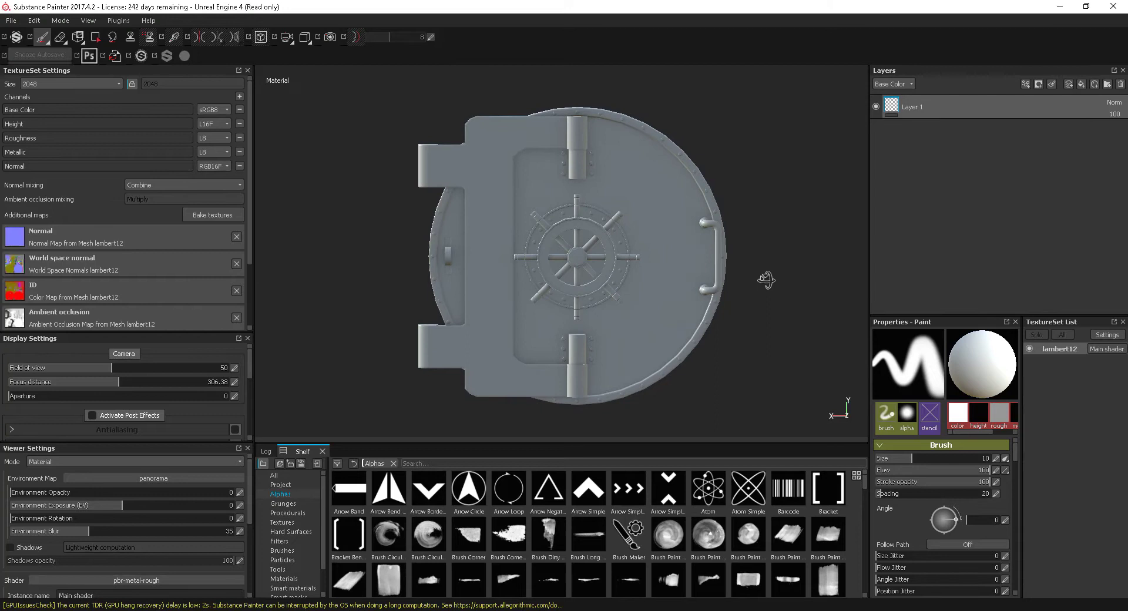
mouse_move(624, 270)
left_mouse_down("alt")
mouse_move(683, 273)
mouse_move(594, 262)
mouse_move(730, 305)
mouse_move(547, 286)
mouse_move(622, 301)
mouse_move(598, 292)
left_mouse_up("alt")
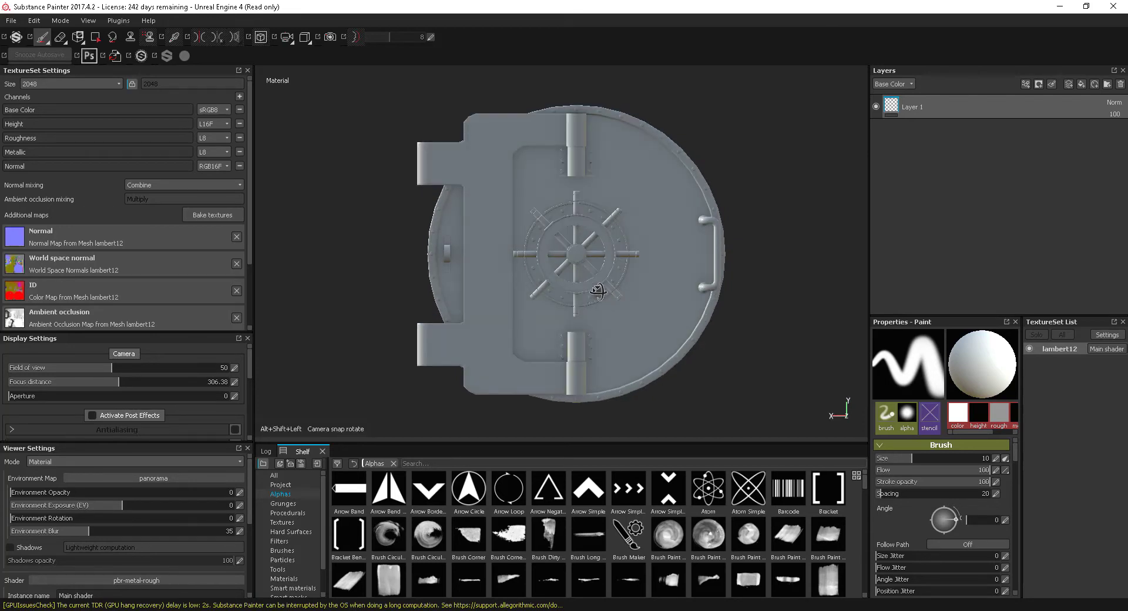
left_click_drag(598, 291, 621, 433, "alt+shift")
left_click_drag(535, 380, 676, 323, "alt+shift")
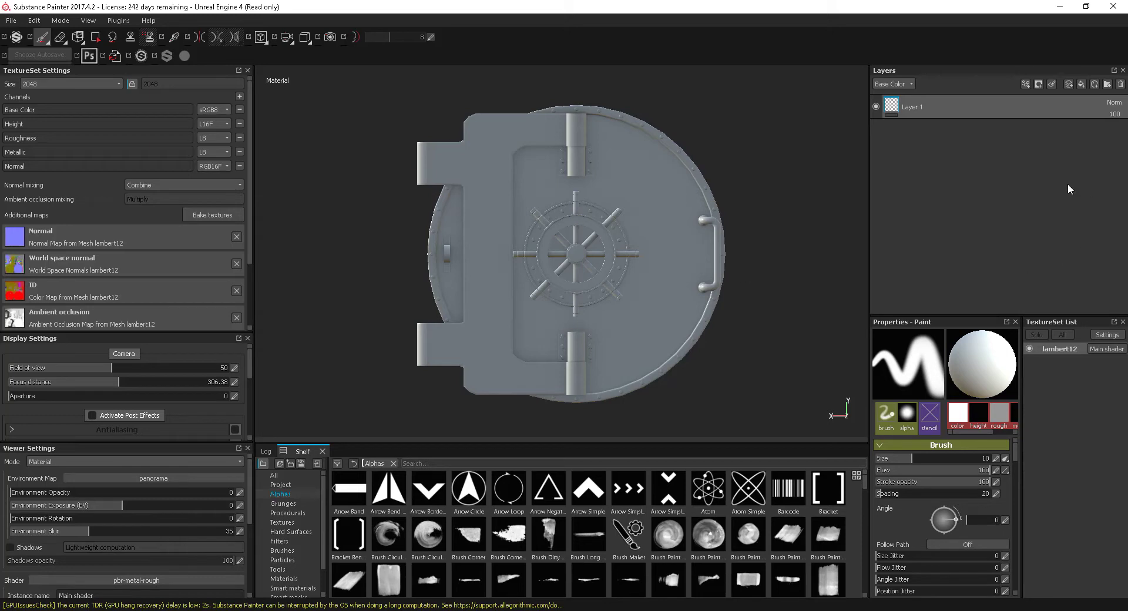
Add a new paint layer and set up a brush with the Circle Split alpha, size 3.35 and spacing 400
left_click(1068, 84)
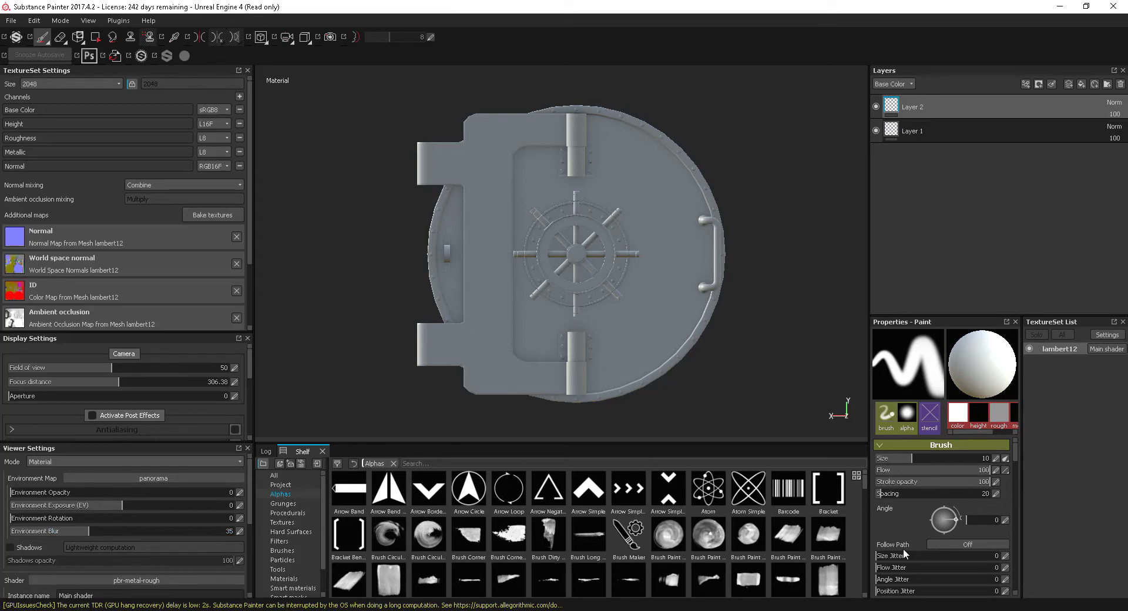
left_click_drag(865, 481, 865, 499)
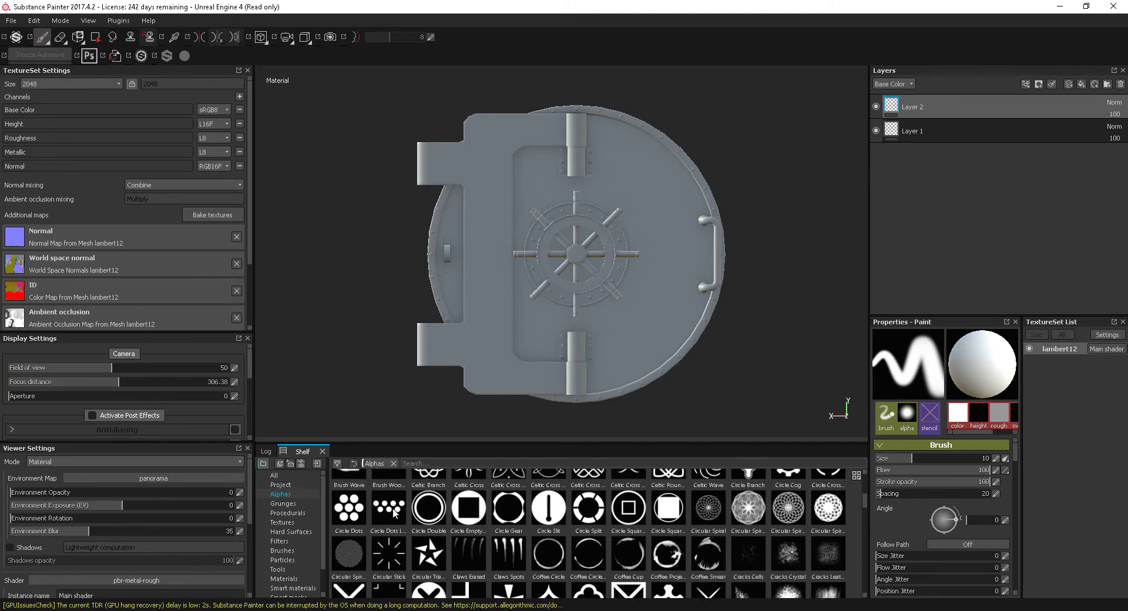
left_click(584, 520)
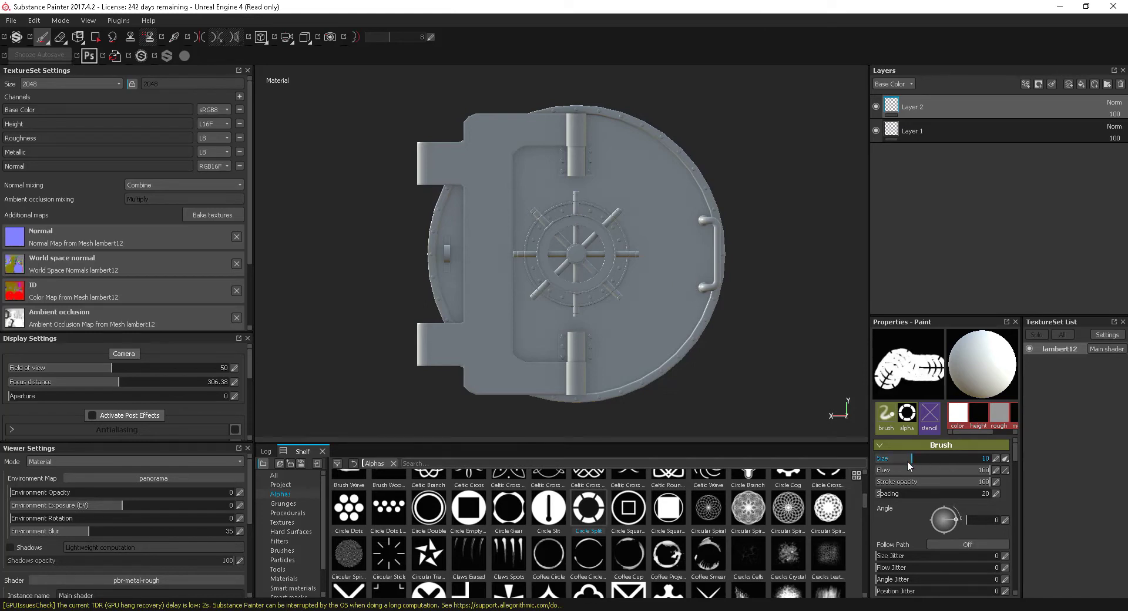
mouse_move(907, 466)
left_mouse_down()
mouse_move(887, 464)
mouse_move(926, 494)
mouse_move(992, 496)
left_mouse_up()
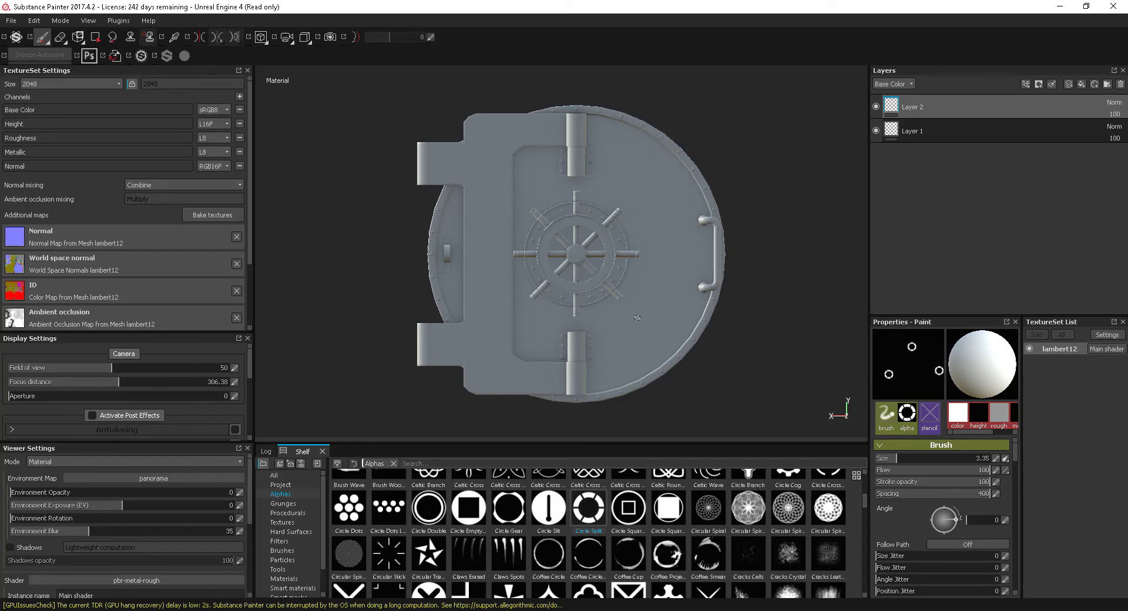
Limit the brush material to the height channel by disabling color, metal and rough, and give it a slight positive height
left_click_drag(505, 166, 504, 210)
scroll(533, 210, "up", 6)
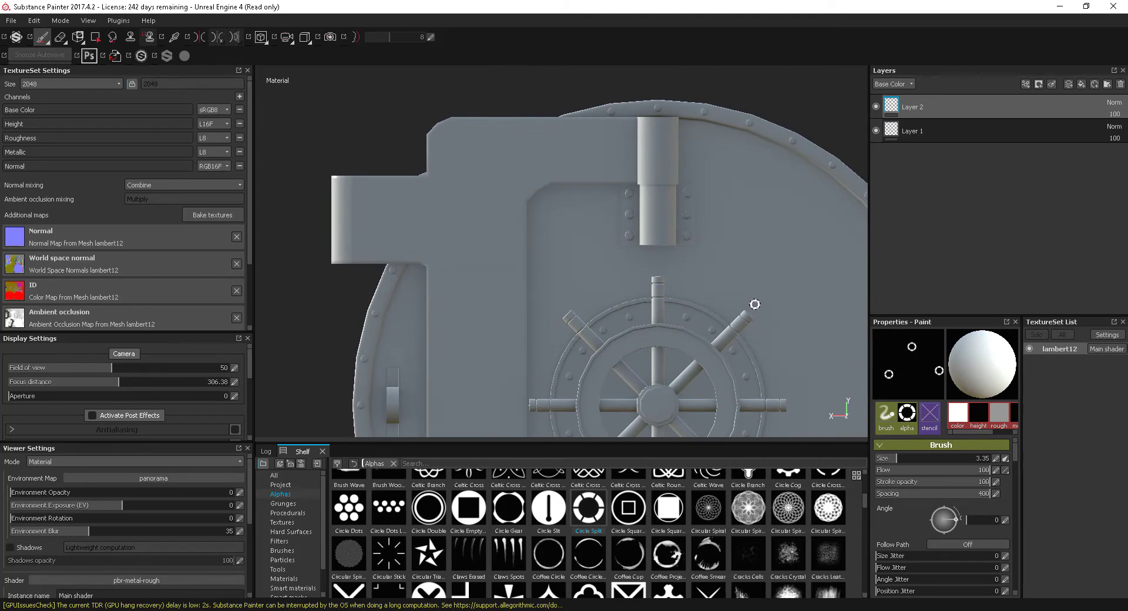
left_click(978, 431)
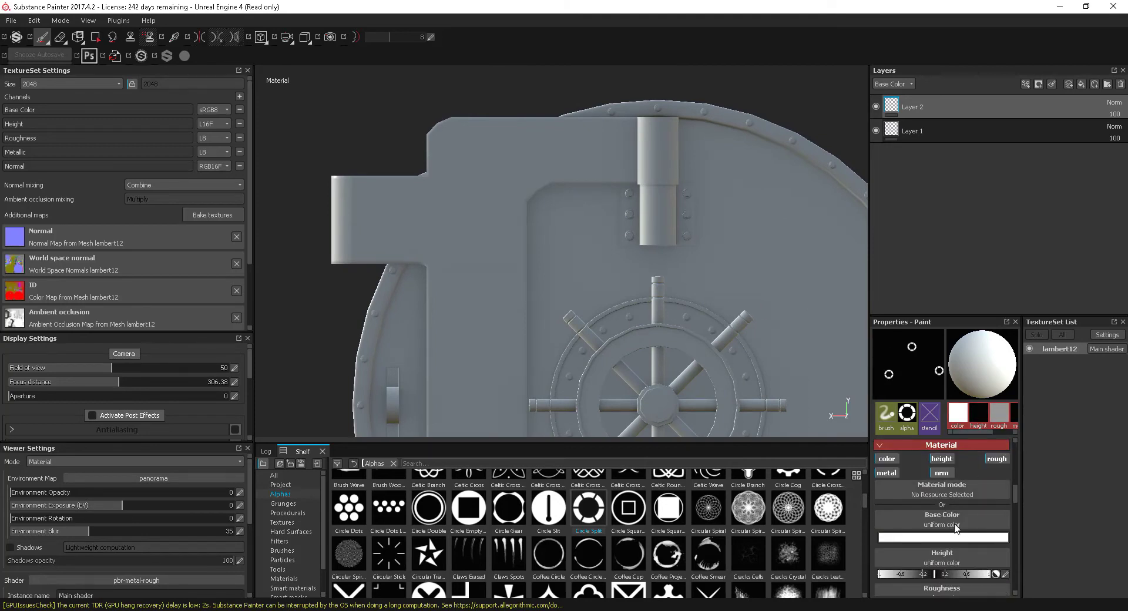
left_click(898, 458)
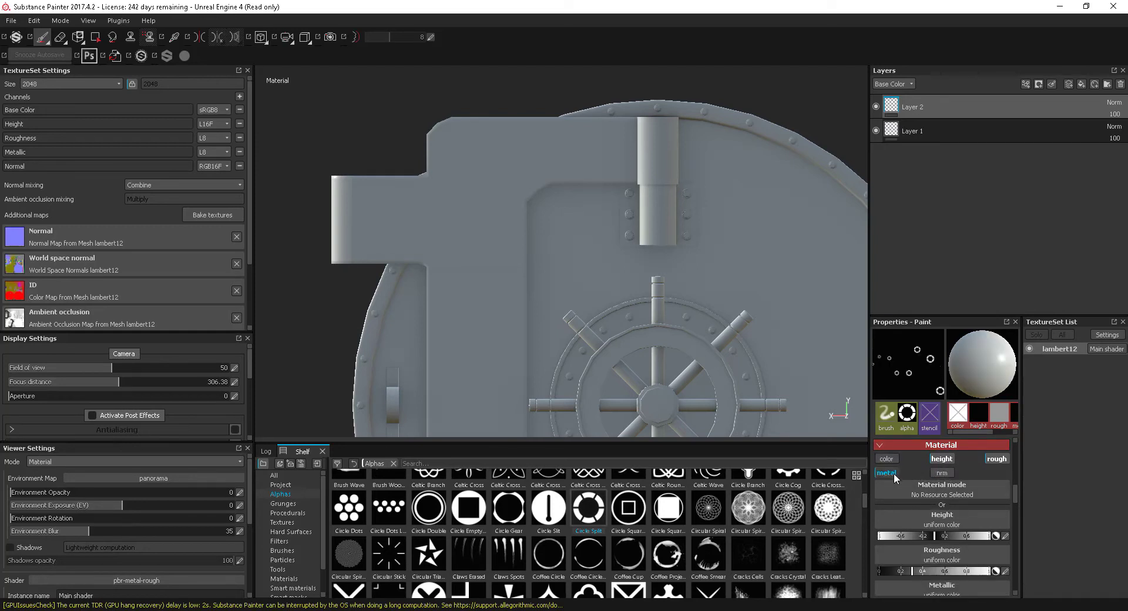
left_click(887, 473)
left_click(996, 459)
left_click_drag(935, 536, 942, 538)
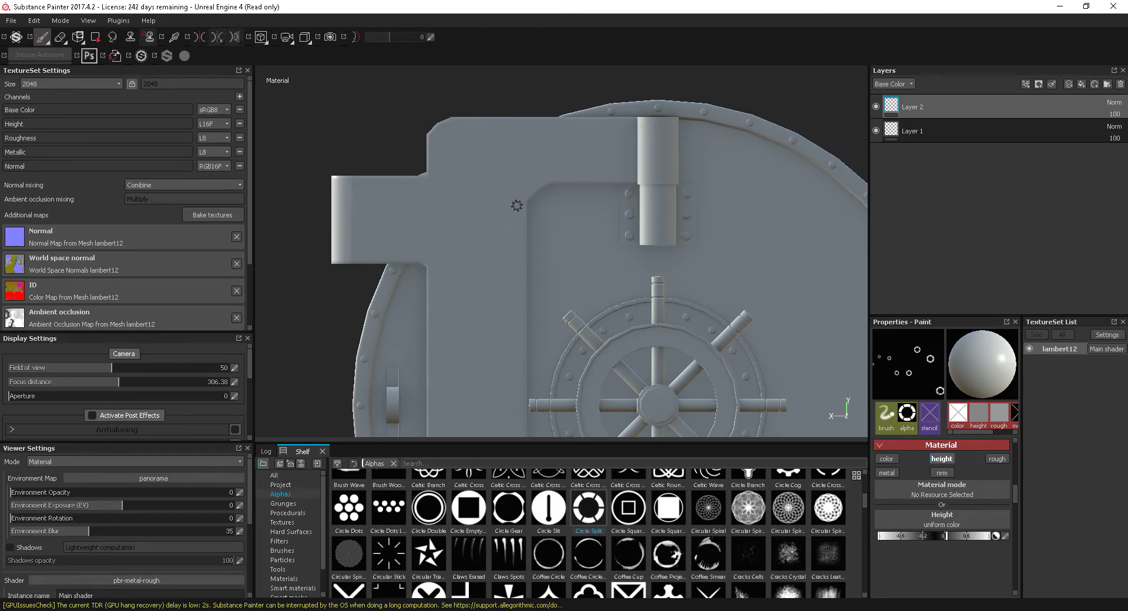
Paint two straight vertical rows of Circle Split bolts on the hinge plate, along the inset panel and along the outer edge
right_click_drag(661, 340, 645, 269, "alt")
middle_click_drag(642, 376, 597, 279, "alt")
key("ctrl+z")
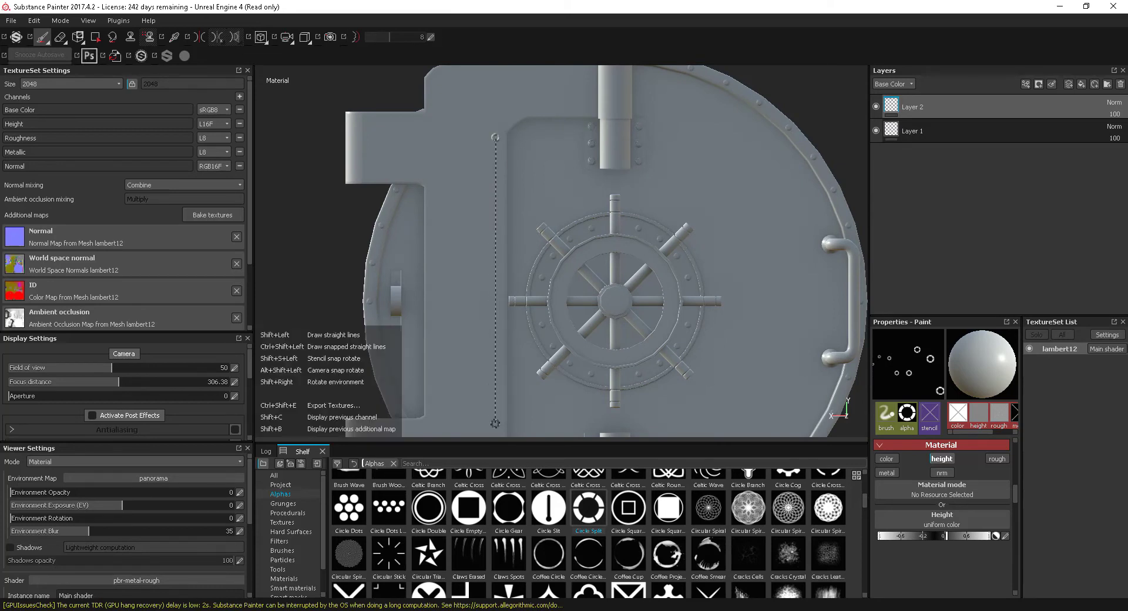
left_click(498, 427, "shift")
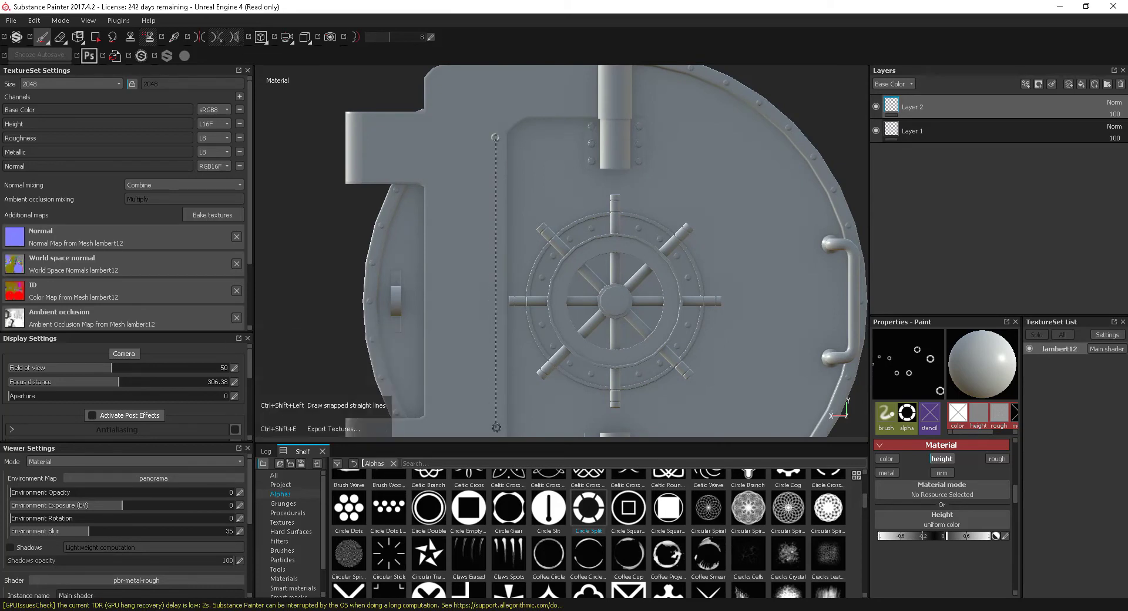
key("super")
right_click_drag(601, 296, 575, 268, "alt")
middle_click_drag(574, 267, 577, 219, "alt")
scroll(528, 199, "up", 2)
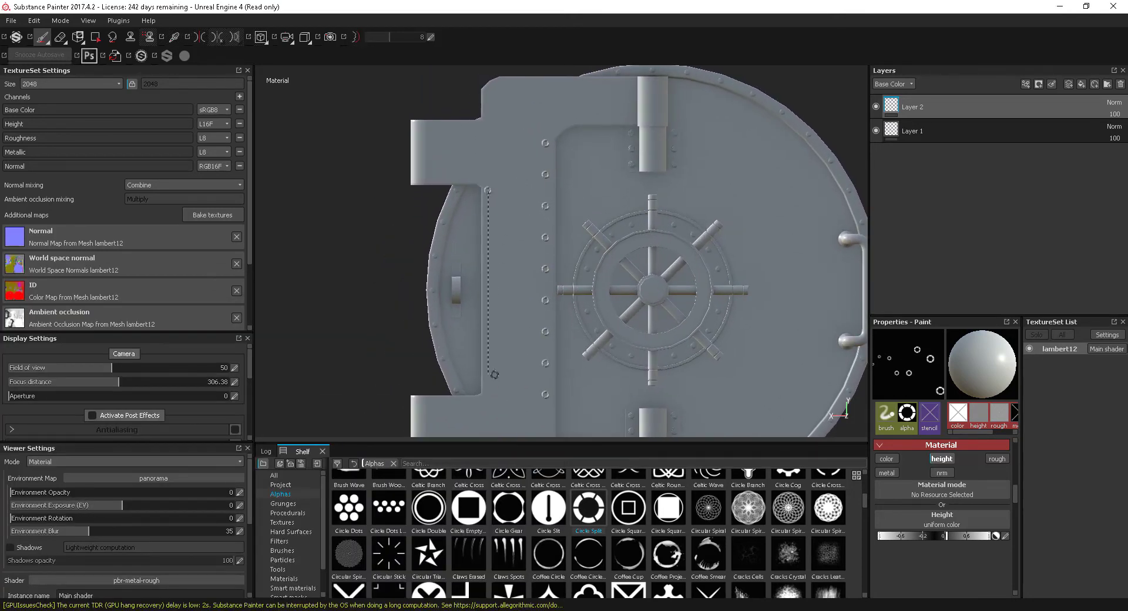
left_click(488, 388, "shift")
Undo the bolt rows painted on the hinge plate
right_click_drag(663, 373, 631, 347, "alt")
middle_click_drag(632, 346, 576, 305, "alt")
mouse_move(647, 346)
right_mouse_down("alt")
mouse_move(609, 316)
mouse_move(622, 331)
right_mouse_up("alt")
middle_click_drag(605, 299, 604, 322, "alt")
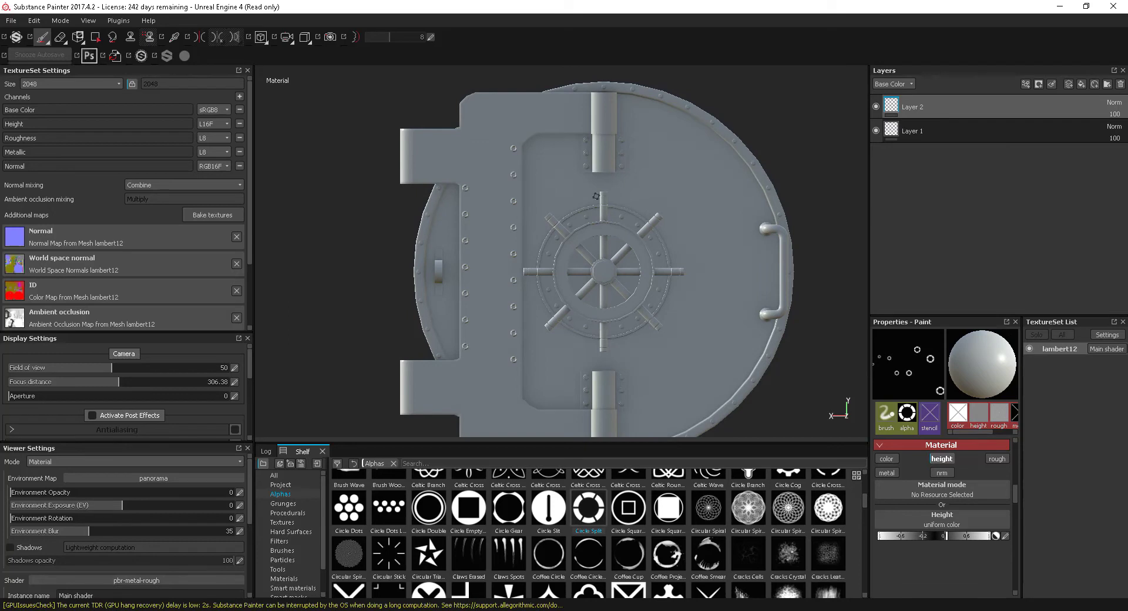
right_click_drag(561, 271, 553, 287, "alt")
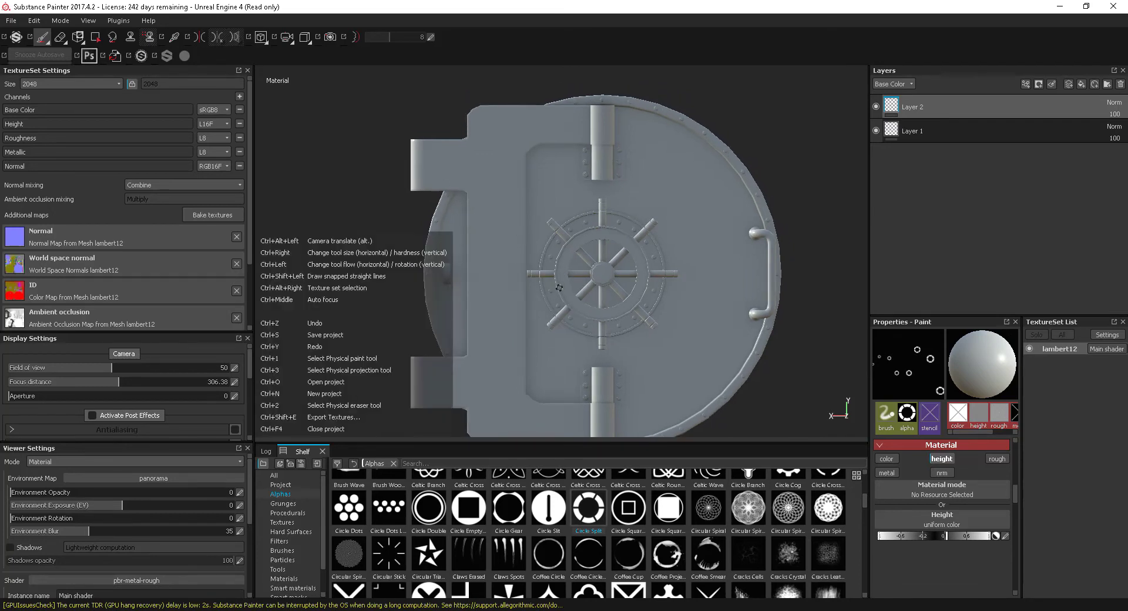
key("ctrl+z")
middle_click_drag(516, 264, 502, 263, "alt")
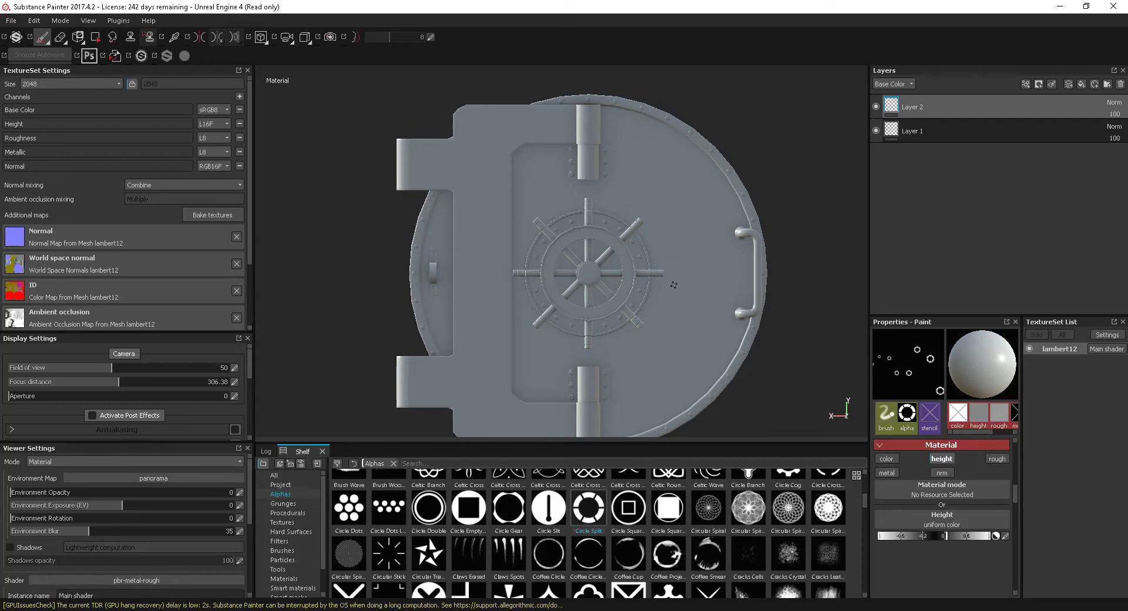
middle_click_drag(580, 278, 533, 243, "alt")
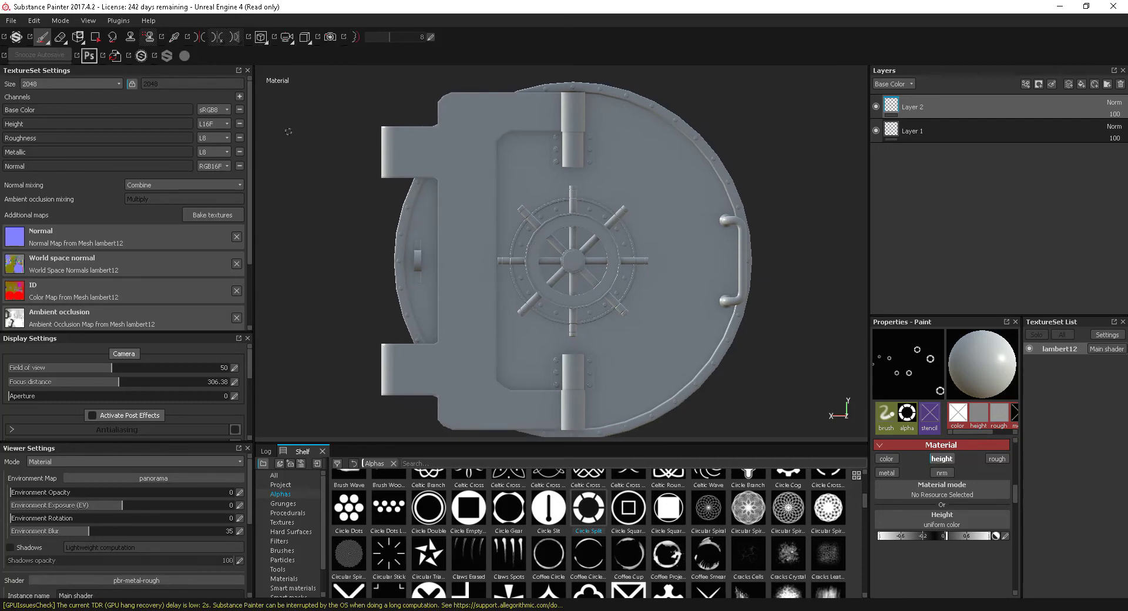
Turn on symmetry and try Mirror Y as the mirror axis
left_click(199, 37)
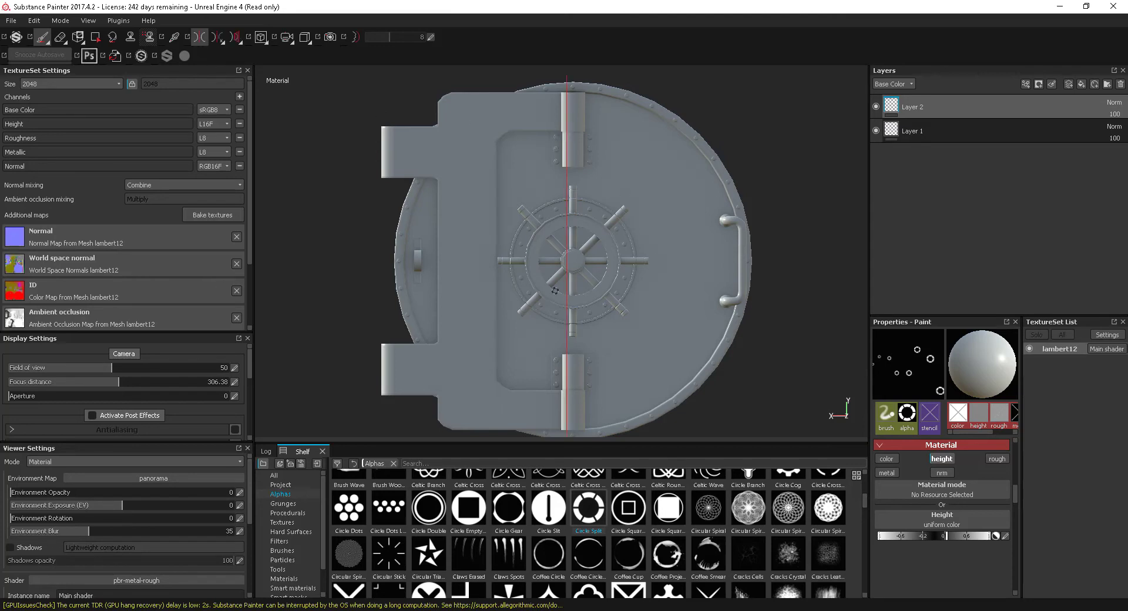
left_click_drag(685, 237, 654, 257, "alt")
left_click(219, 37)
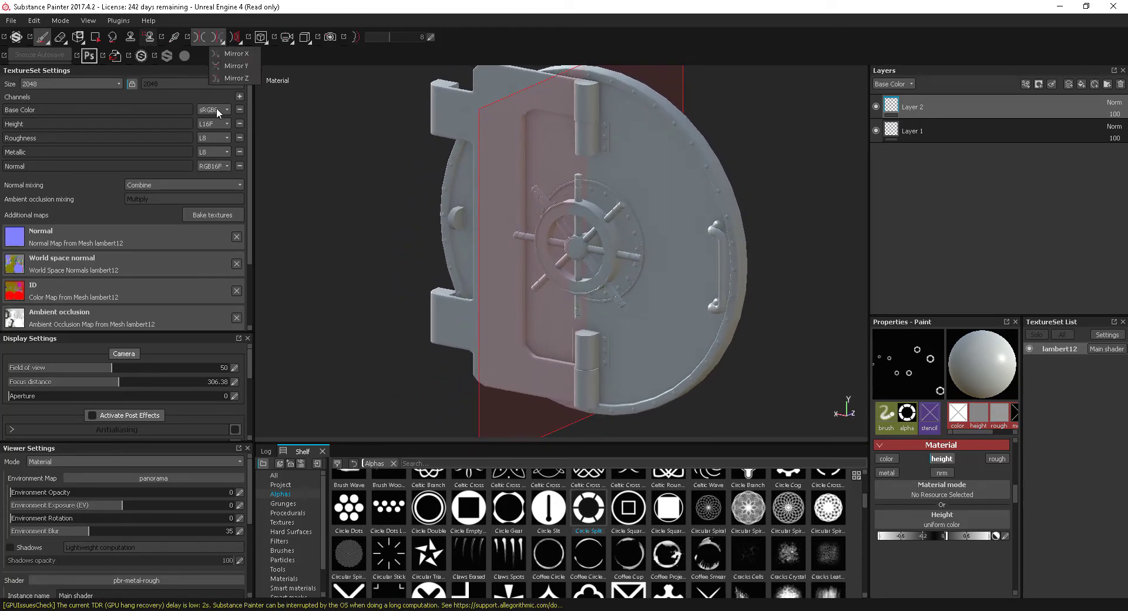
left_click(233, 71)
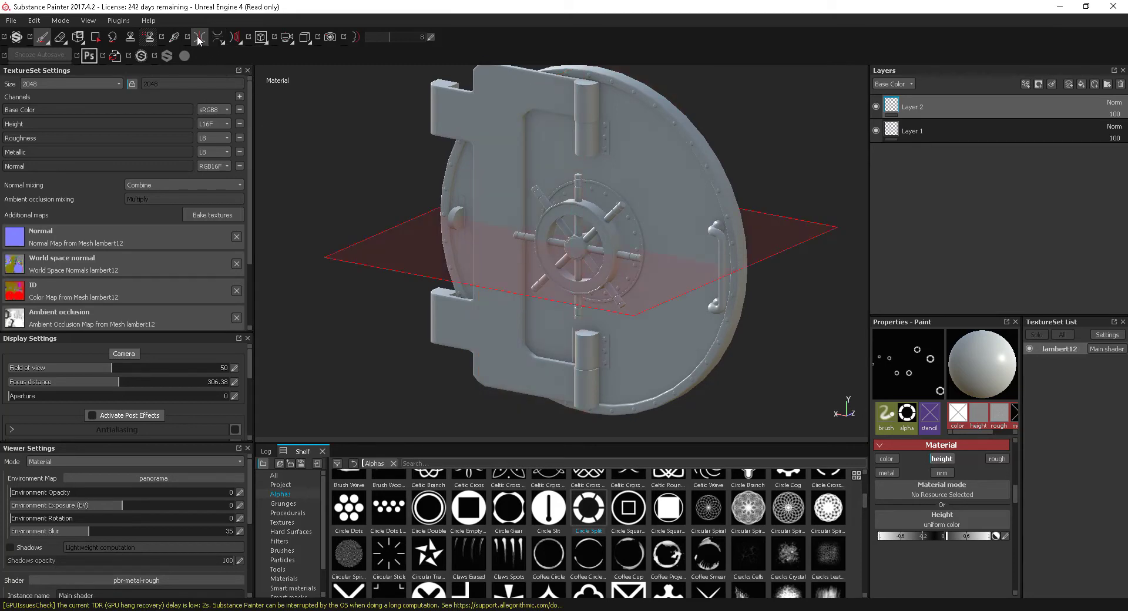
Change the symmetry axis to Mirror Z and snap the camera back to the door's front
left_click(199, 38)
left_click(198, 37)
left_click(218, 37)
left_click(235, 79)
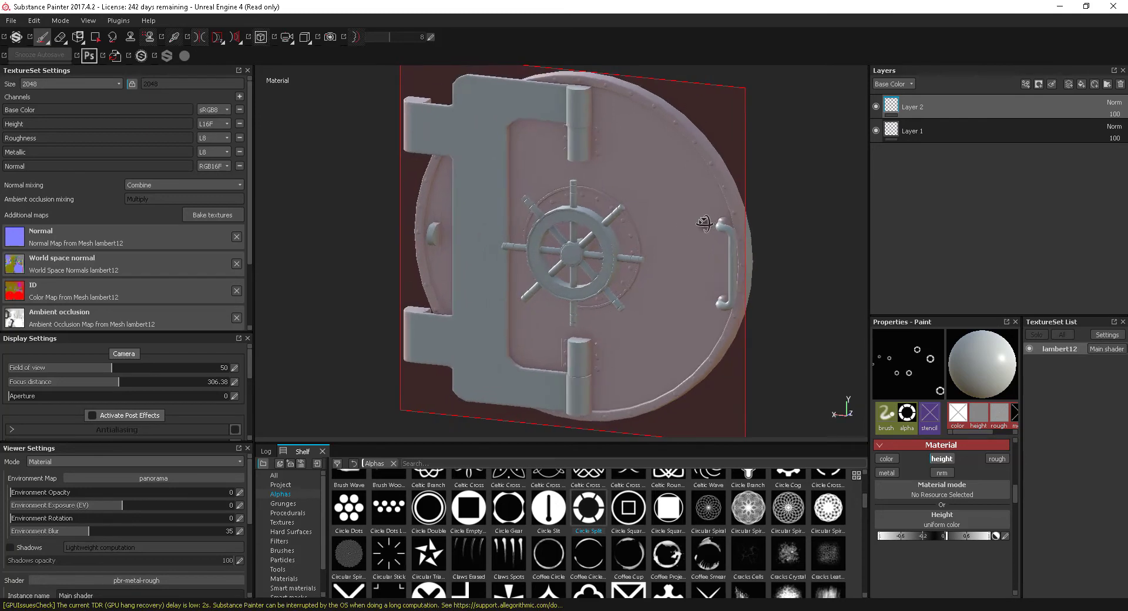
mouse_move(594, 219)
left_mouse_down("alt")
mouse_move(537, 220)
mouse_move(750, 204)
mouse_move(750, 241)
mouse_move(395, 224)
mouse_move(702, 220)
mouse_move(756, 239)
left_mouse_up("alt")
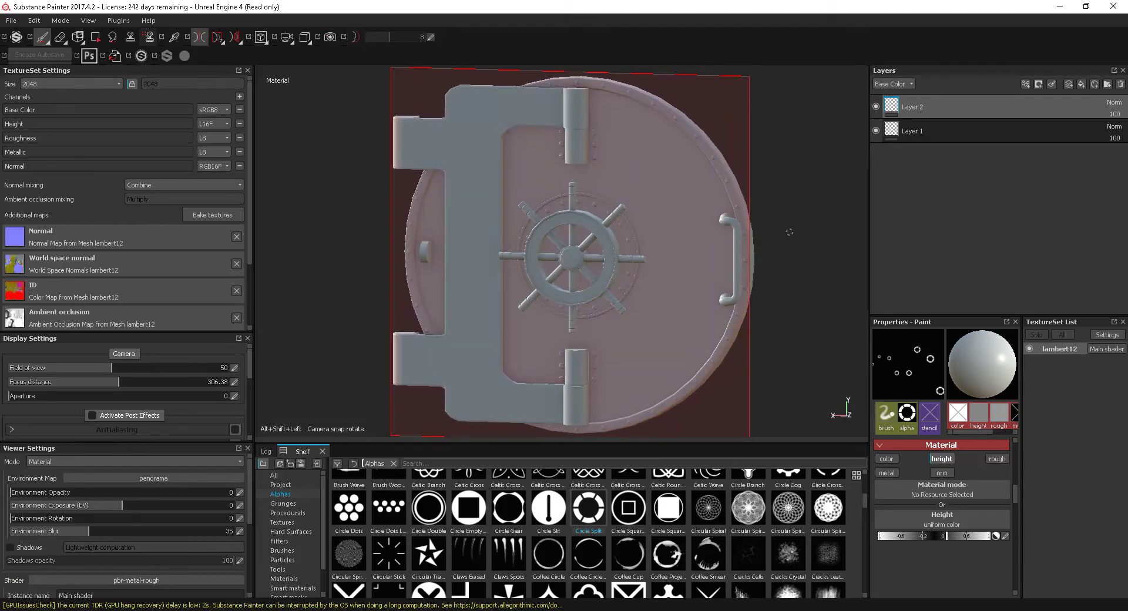
mouse_move(787, 233)
left_mouse_down("alt+shift")
mouse_move(790, 254)
mouse_move(803, 239)
left_mouse_up("alt+shift")
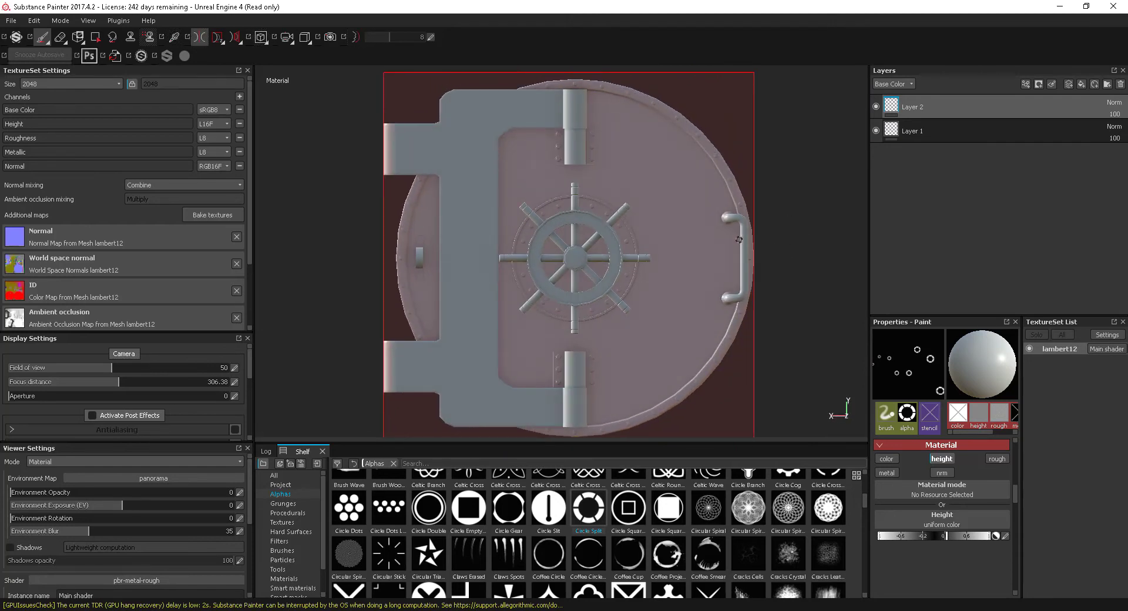
Hide the symmetry plane while keeping the mirroring on
middle_click_drag(654, 232, 637, 267, "alt")
right_click_drag(610, 214, 732, 321, "alt")
middle_click_drag(661, 265, 650, 321, "alt")
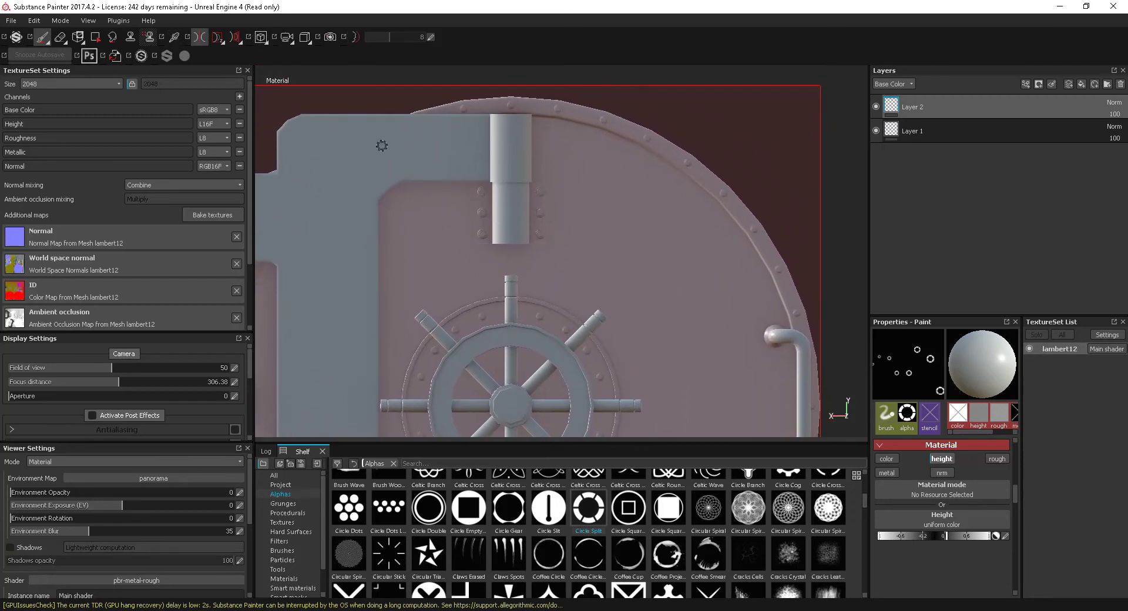
left_click(239, 41)
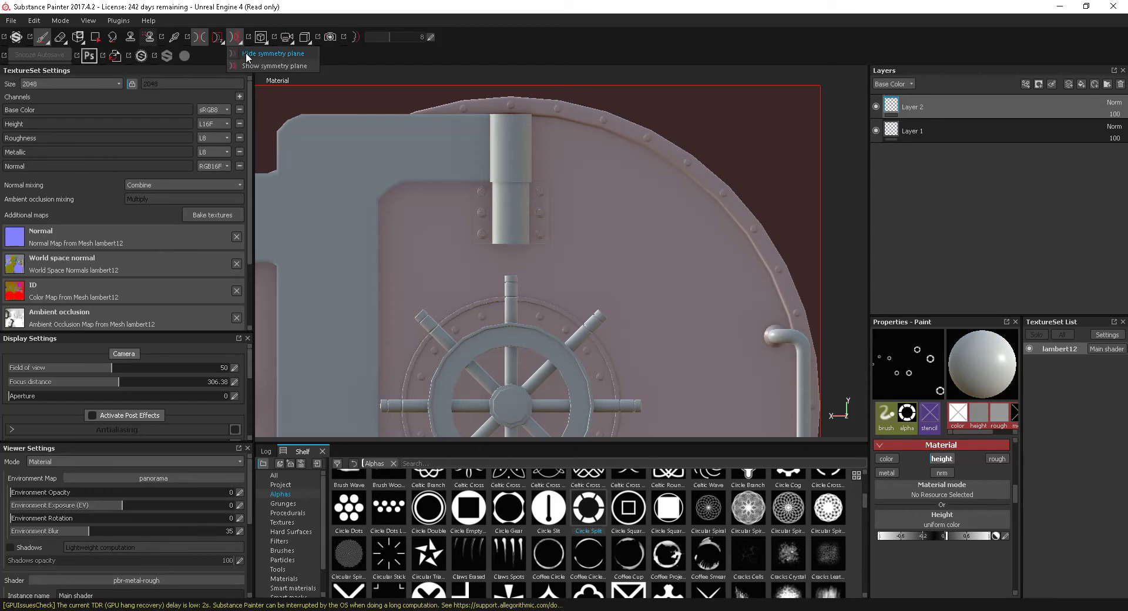
left_click(251, 54)
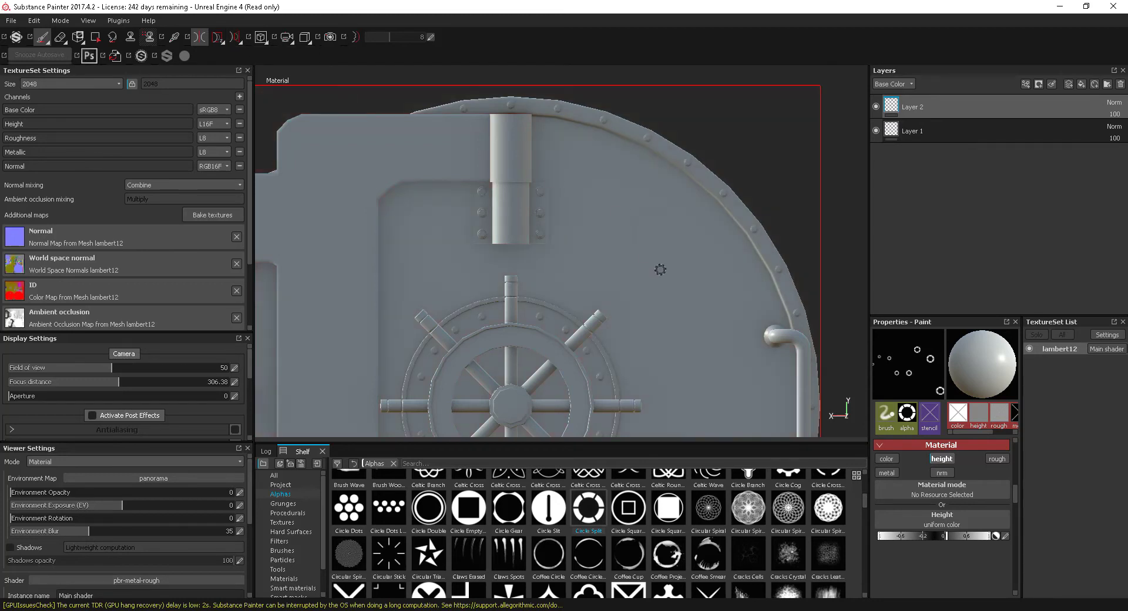
Choose the Circle Double alpha, turn on Lazy Mouse and paint a curved row of rings inside the rim from the upper hinge to the handle
right_click_drag(660, 270, 619, 259, "alt")
middle_click_drag(652, 309, 682, 282, "alt")
right_click_drag(648, 276, 677, 302, "alt")
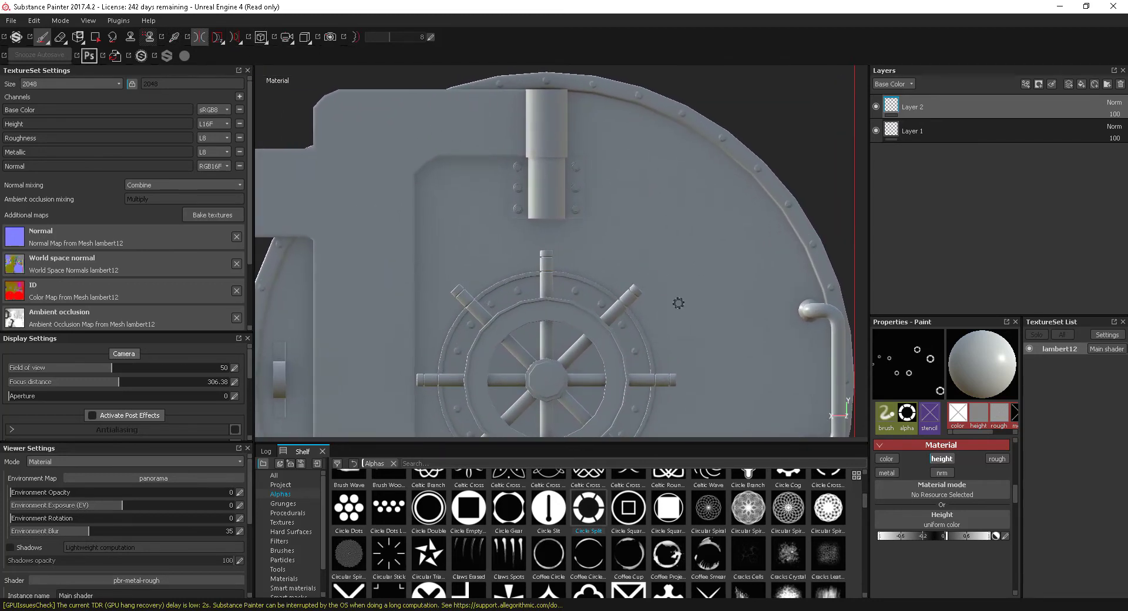
middle_click_drag(677, 301, 650, 307, "alt")
left_click(437, 515)
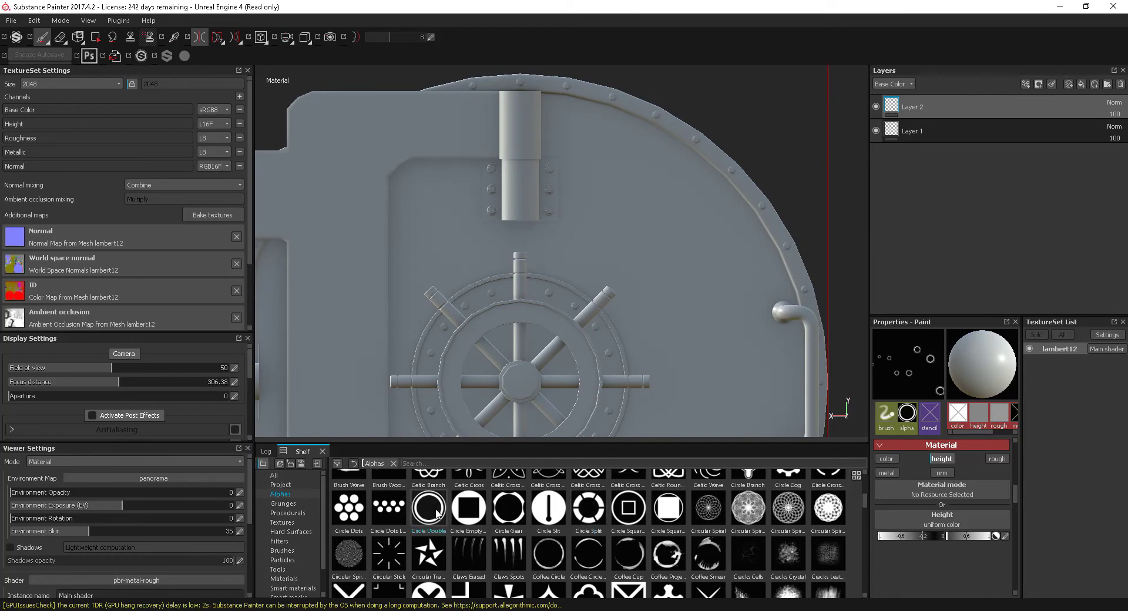
left_click(354, 37)
left_click(563, 111)
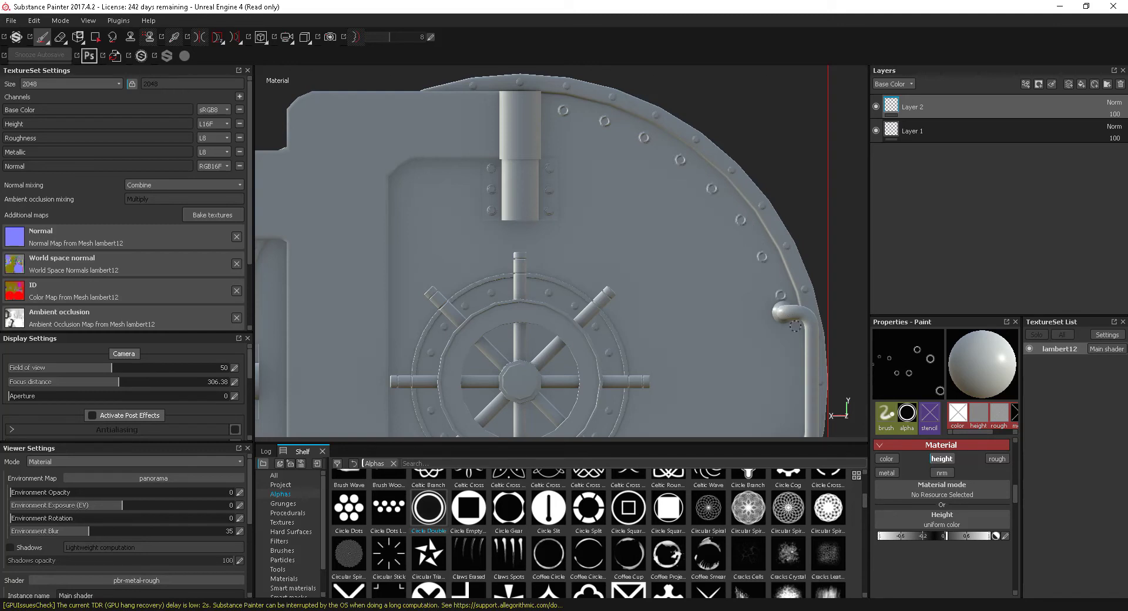
Continue the row of rings down the door's rim alongside the handle, spacing them evenly
right_click_drag(781, 382, 702, 275, "alt")
middle_click_drag(699, 278, 587, 167, "alt")
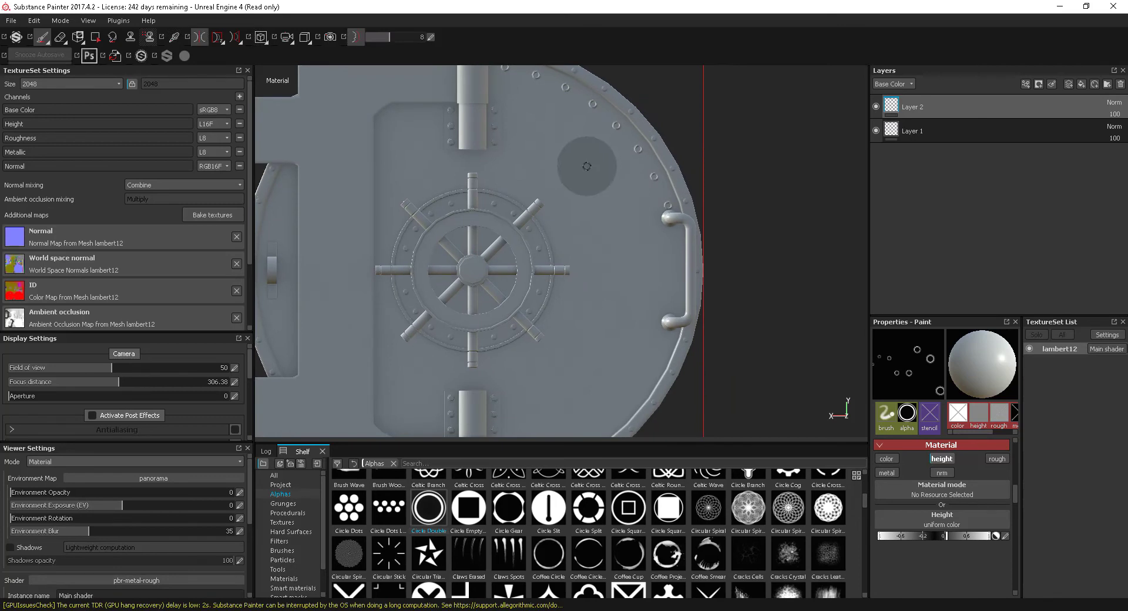
scroll(586, 166, "up", 2)
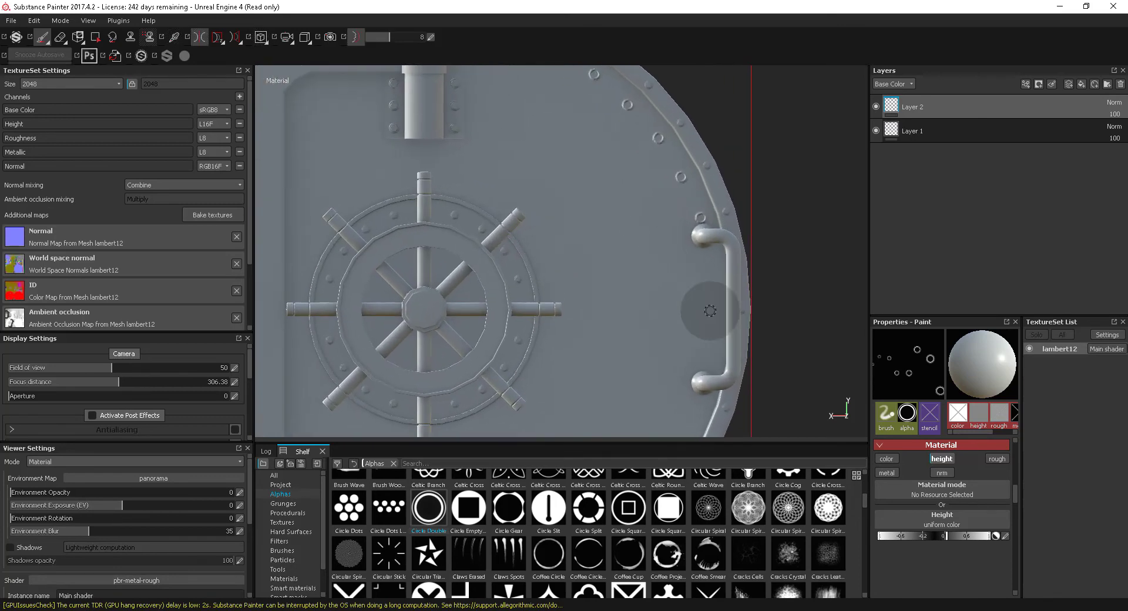
left_click(710, 256)
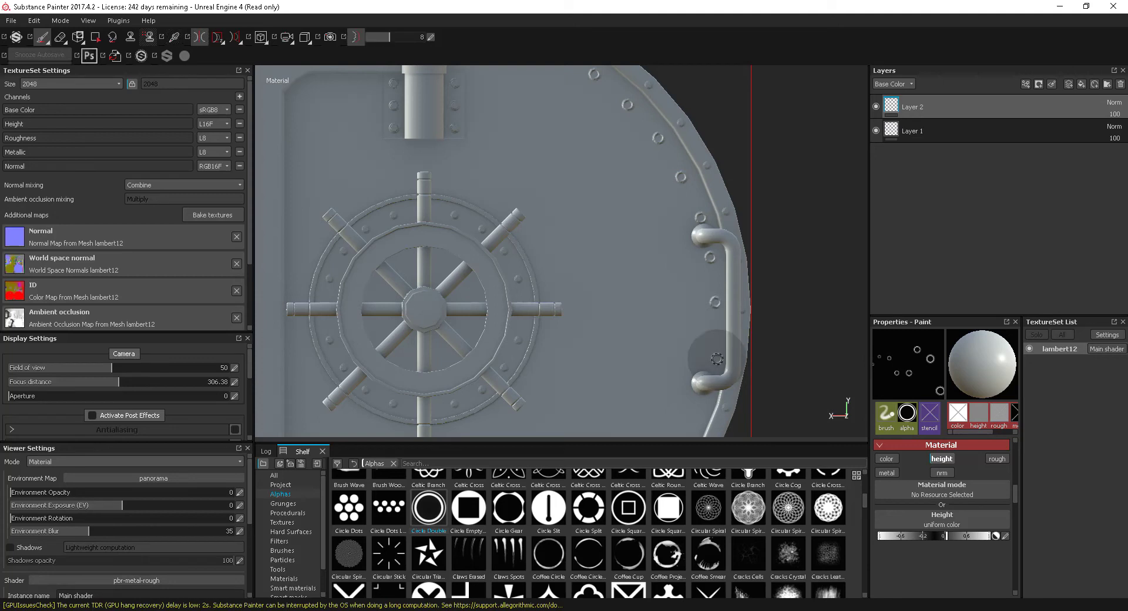
left_click(717, 358)
Paint the row of rings along the curved rim from the handle's lower end to the lower hinge
scroll(627, 343, "down", 2)
middle_click_drag(626, 347, 617, 209, "alt")
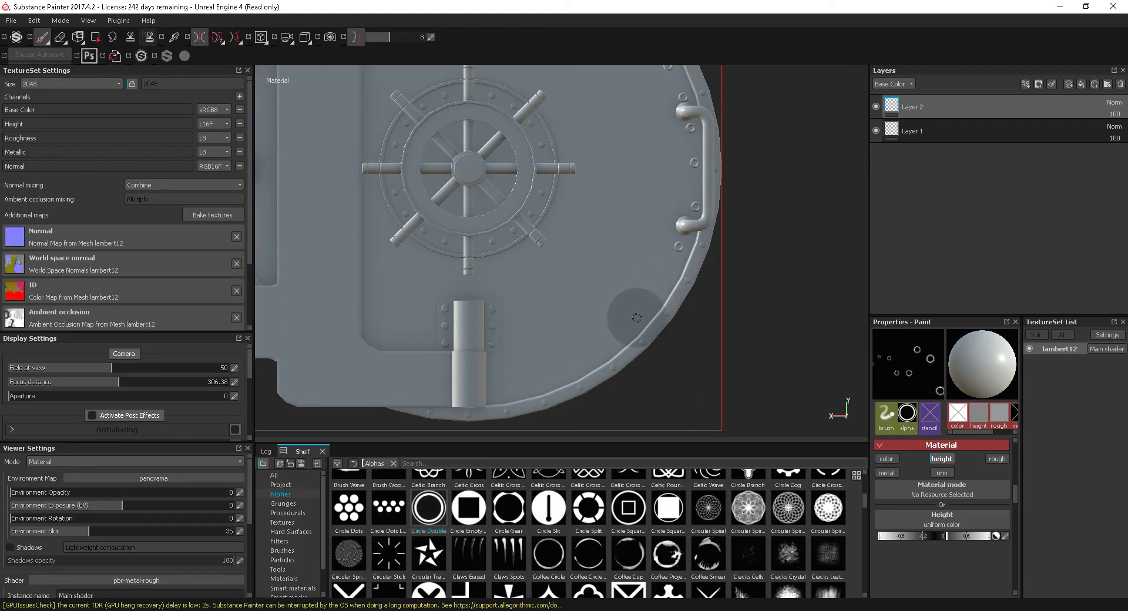
key("d")
left_click(678, 251)
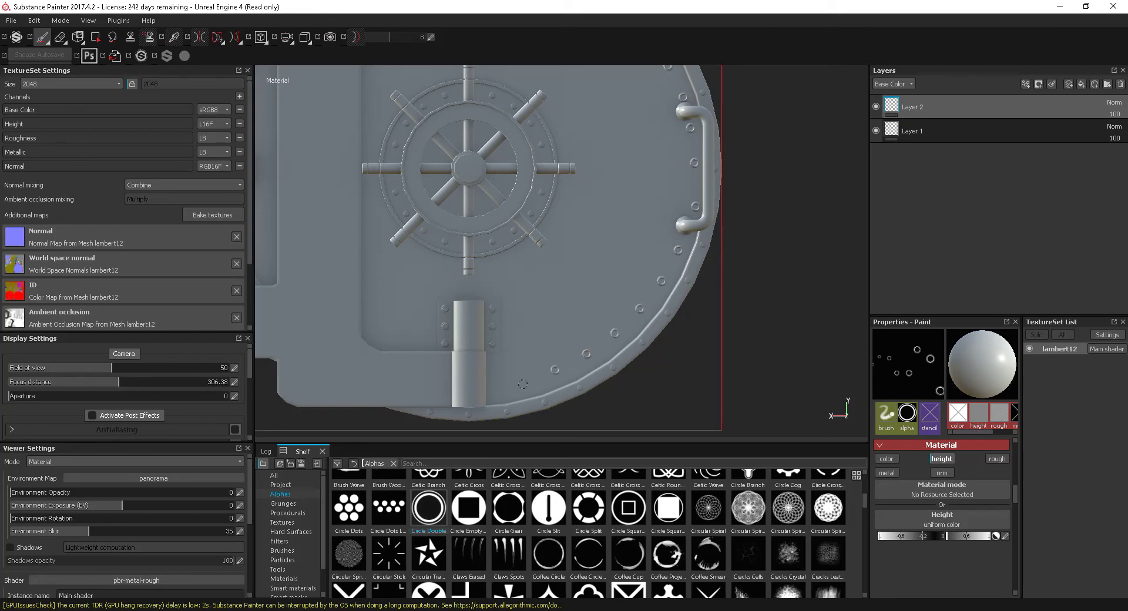
key("d")
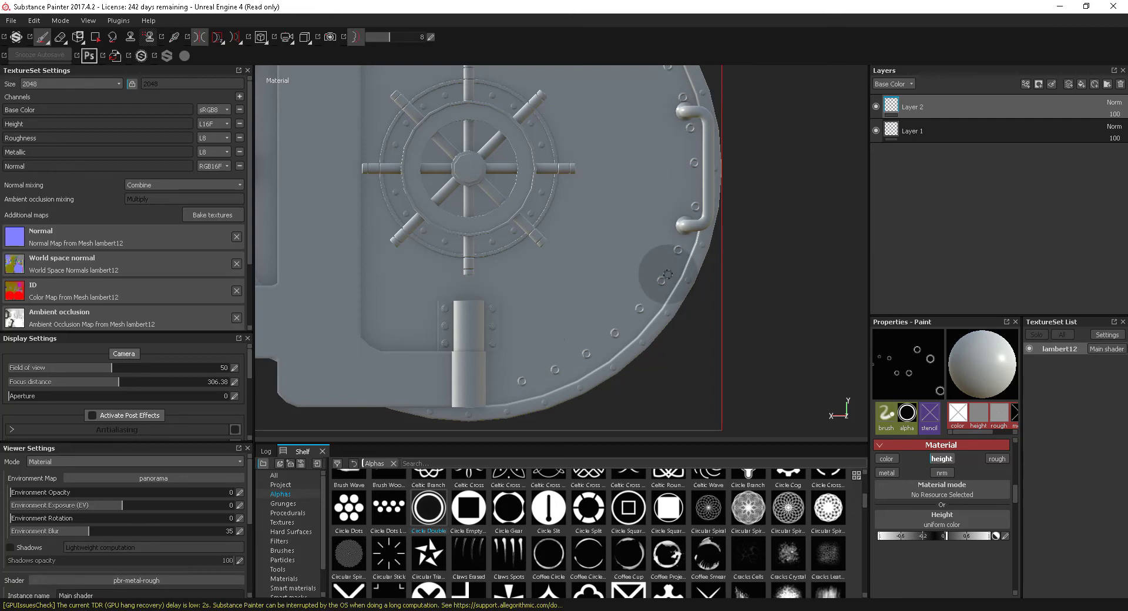
Turn the door to its back face and extend the ring row across the upper edge toward the hinge side
right_click_drag(622, 171, 575, 173, "alt")
middle_click_drag(587, 232, 601, 299, "alt")
mouse_move(347, 273)
left_mouse_down("alt")
mouse_move(269, 252)
mouse_move(622, 294)
mouse_move(1002, 290)
mouse_move(507, 304)
mouse_move(999, 292)
left_mouse_up("alt")
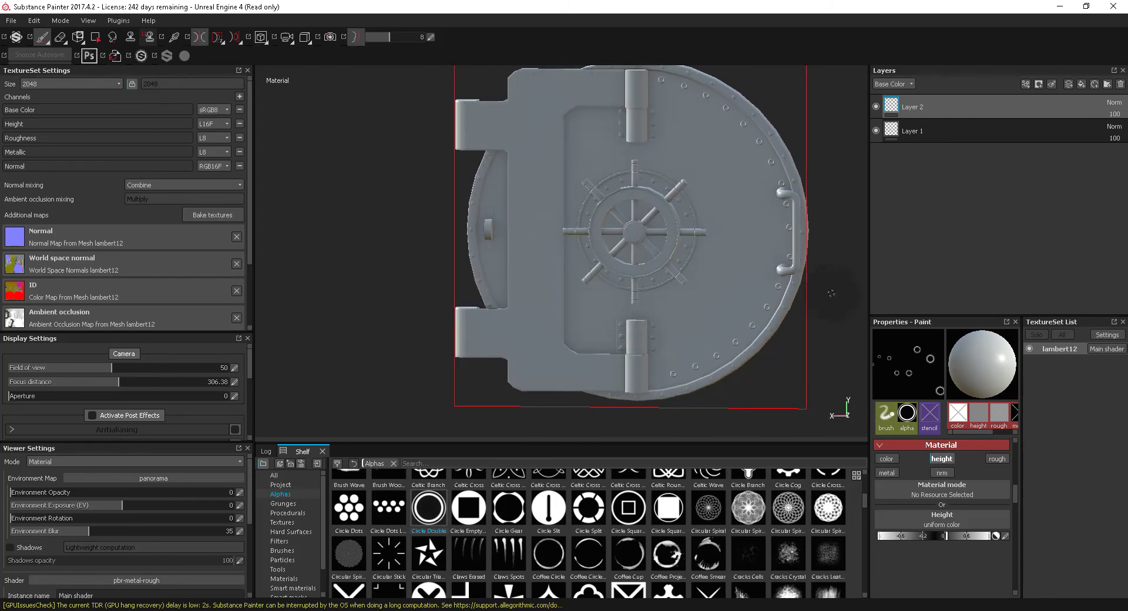
left_click_drag(831, 292, 510, 265, "alt")
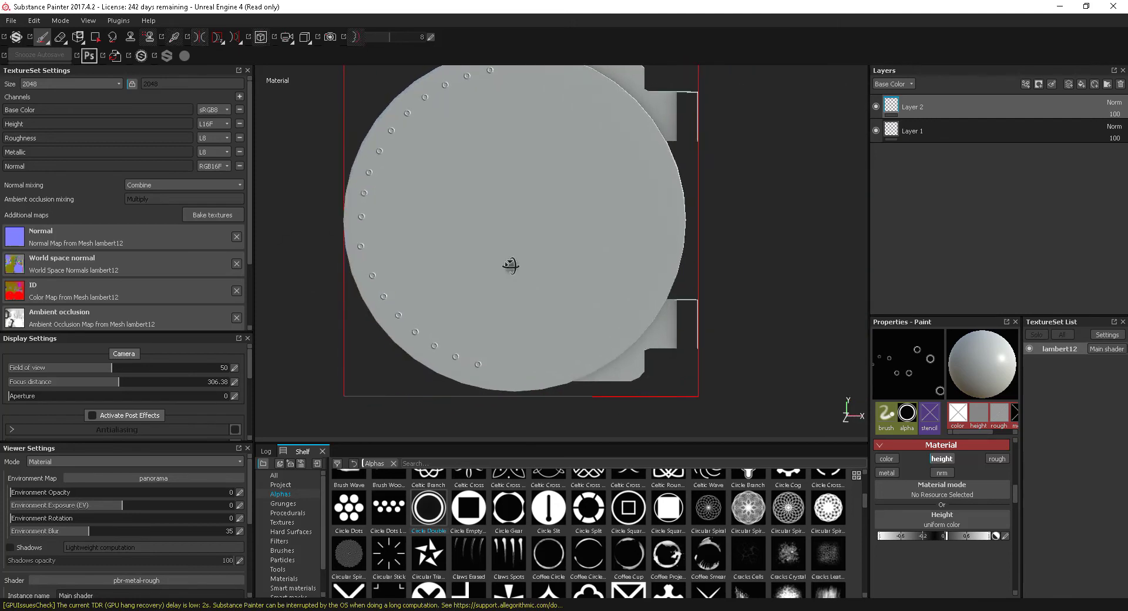
middle_click_drag(574, 267, 616, 302, "alt")
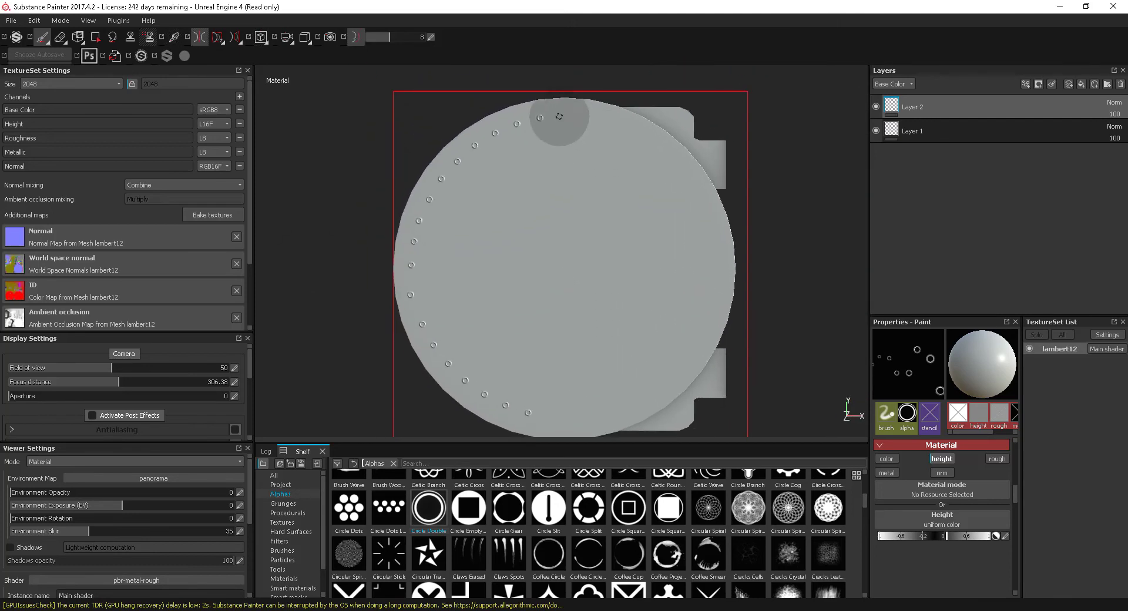
key("d")
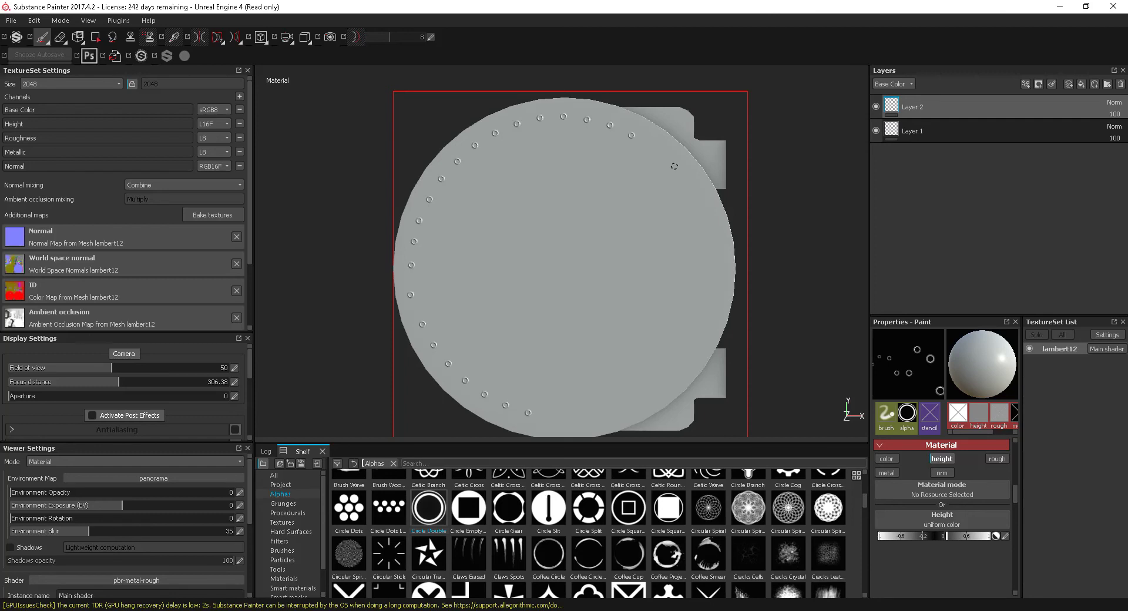
Continue the evenly spaced rings down the hinge-side edge of the back face and around to the bottom of the door
key("bracketright")
key("bracketright")
key("bracketright")
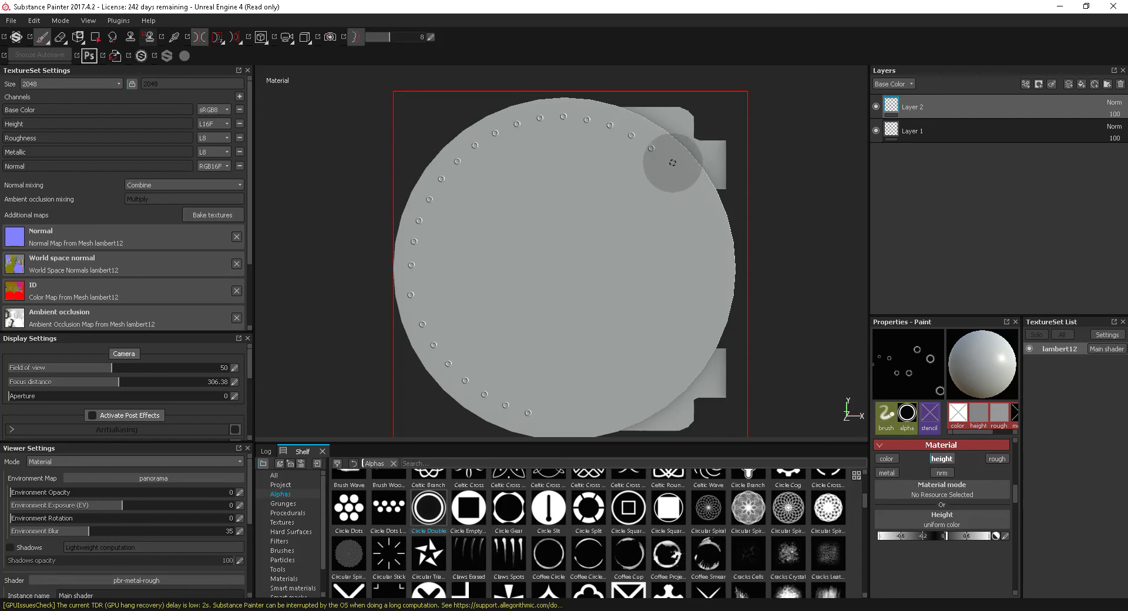
key("bracketleft")
key("bracketleft")
key("bracketleft")
left_click(672, 163)
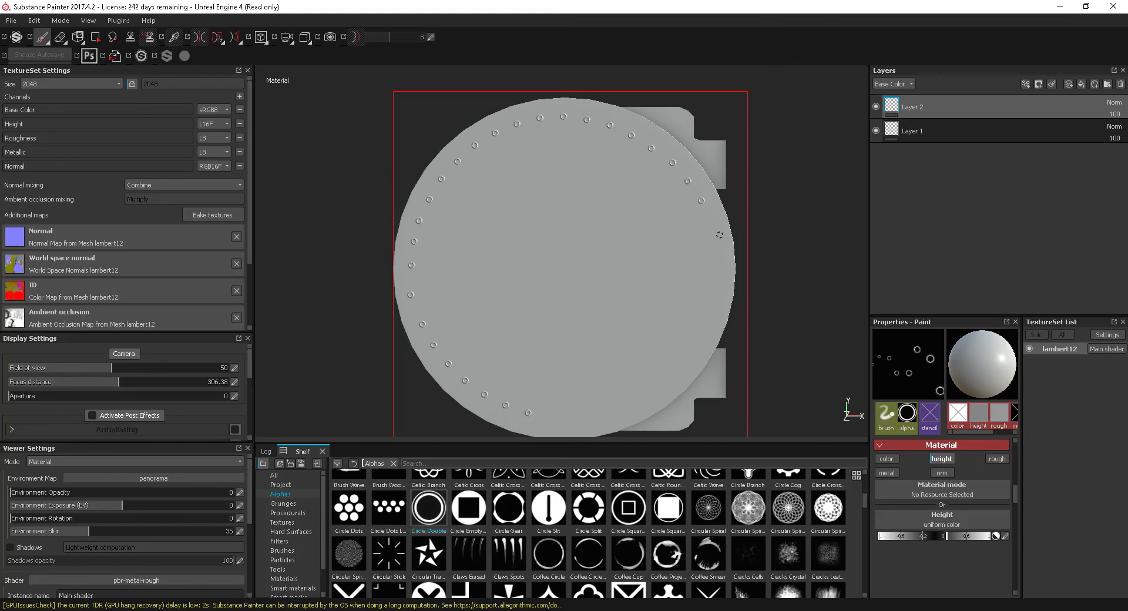
key("bracketright")
key("bracketright")
key("bracketright")
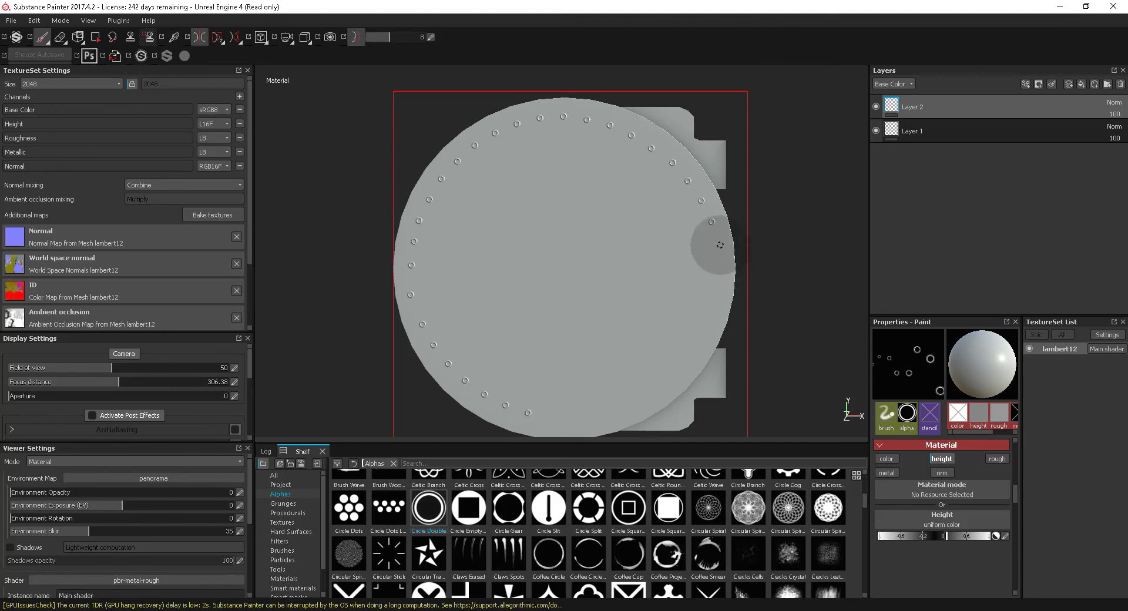
key("bracketleft")
key("bracketleft")
key("bracketleft")
left_click(720, 250)
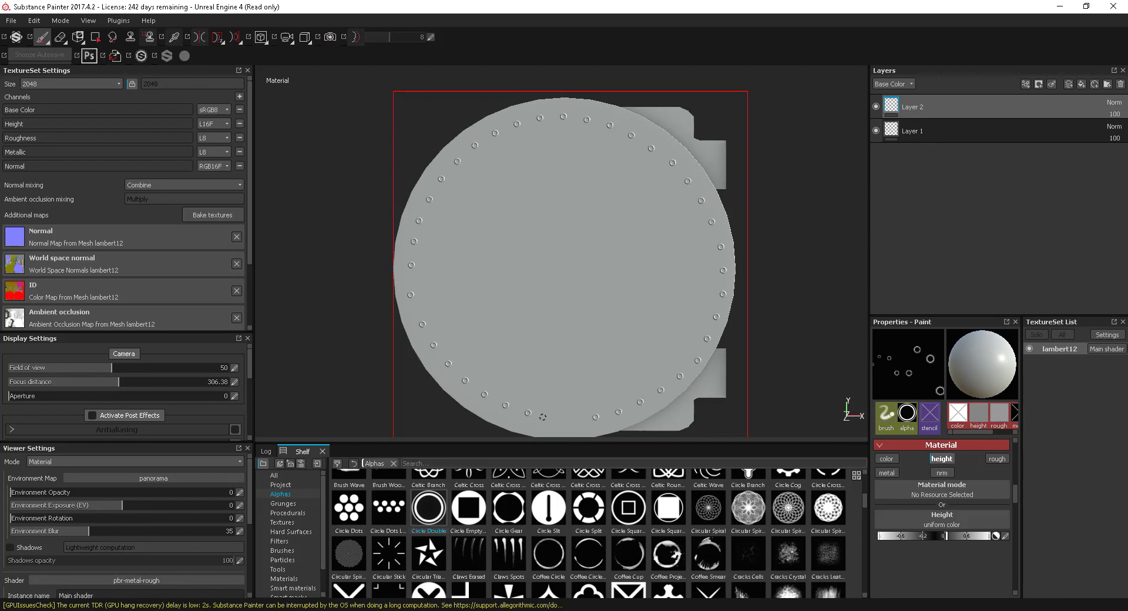
Return to the door's front, turn off symmetry and check the finished ring row from several angles
left_click_drag(683, 322, 302, 311, "alt")
right_click_drag(702, 306, 594, 261, "alt")
middle_click_drag(705, 276, 443, 241, "alt")
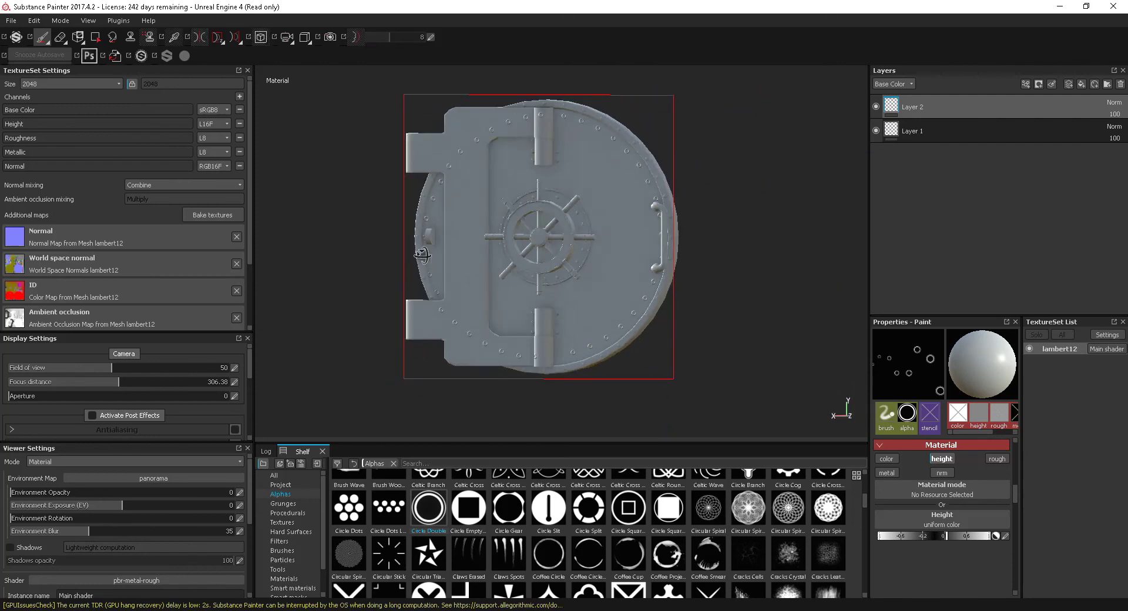
mouse_move(514, 235)
left_mouse_down("alt")
mouse_move(533, 237)
mouse_move(489, 245)
mouse_move(505, 252)
left_mouse_up("alt")
middle_click_drag(506, 252, 549, 273, "alt")
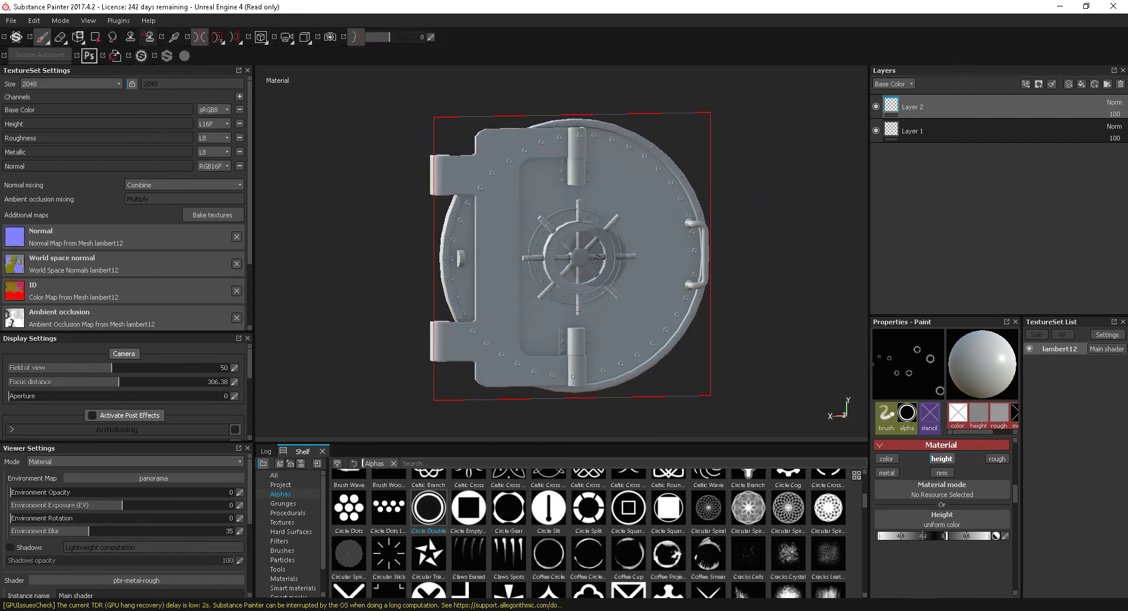
left_click_drag(602, 258, 636, 251, "alt")
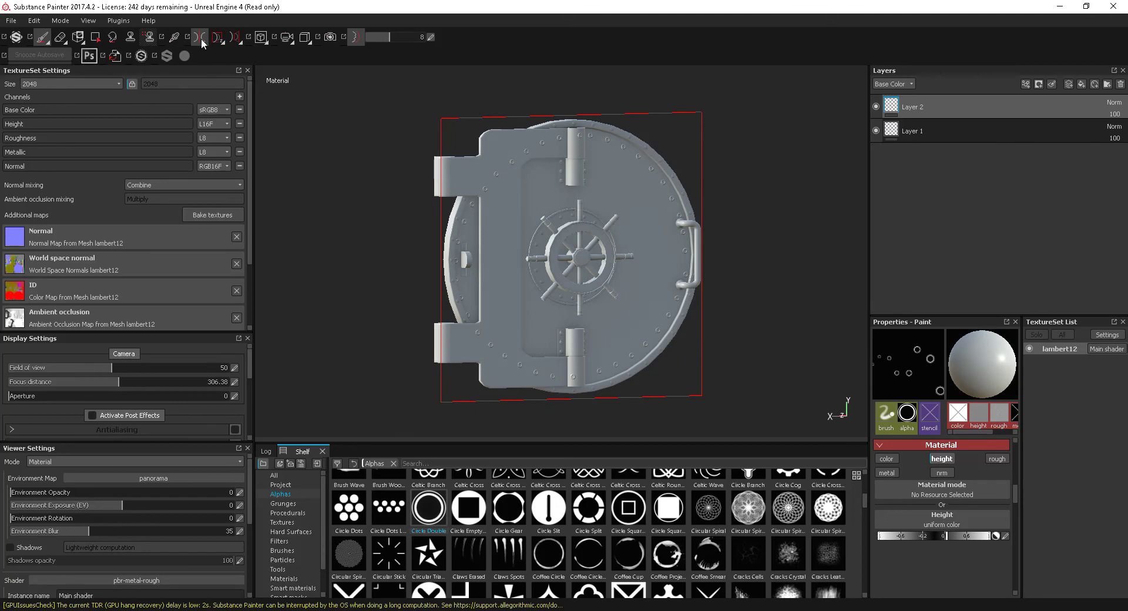
left_click(198, 38)
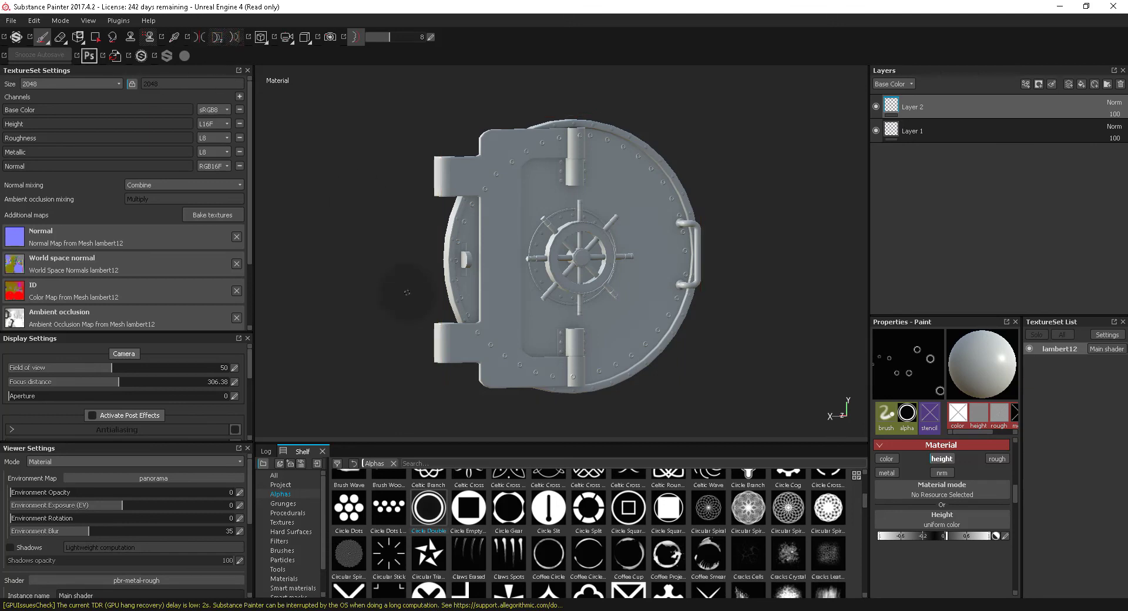
left_click_drag(382, 252, 395, 262, "alt")
middle_click_drag(528, 244, 520, 226, "alt")
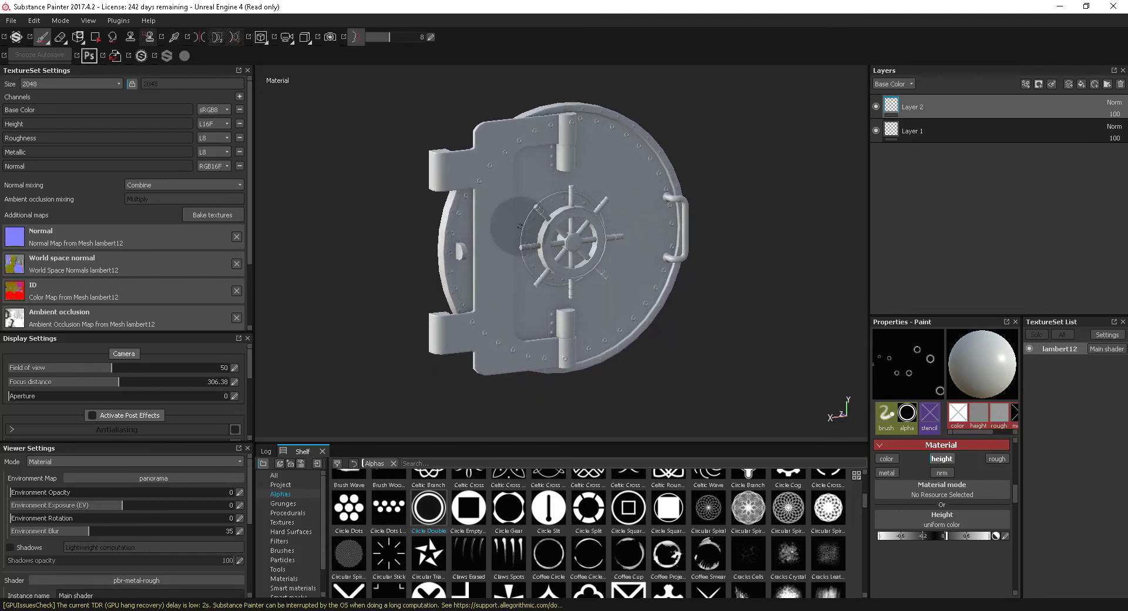
mouse_move(519, 225)
left_mouse_down("alt")
mouse_move(623, 253)
mouse_move(609, 252)
mouse_move(643, 281)
mouse_move(633, 278)
left_mouse_up("alt")
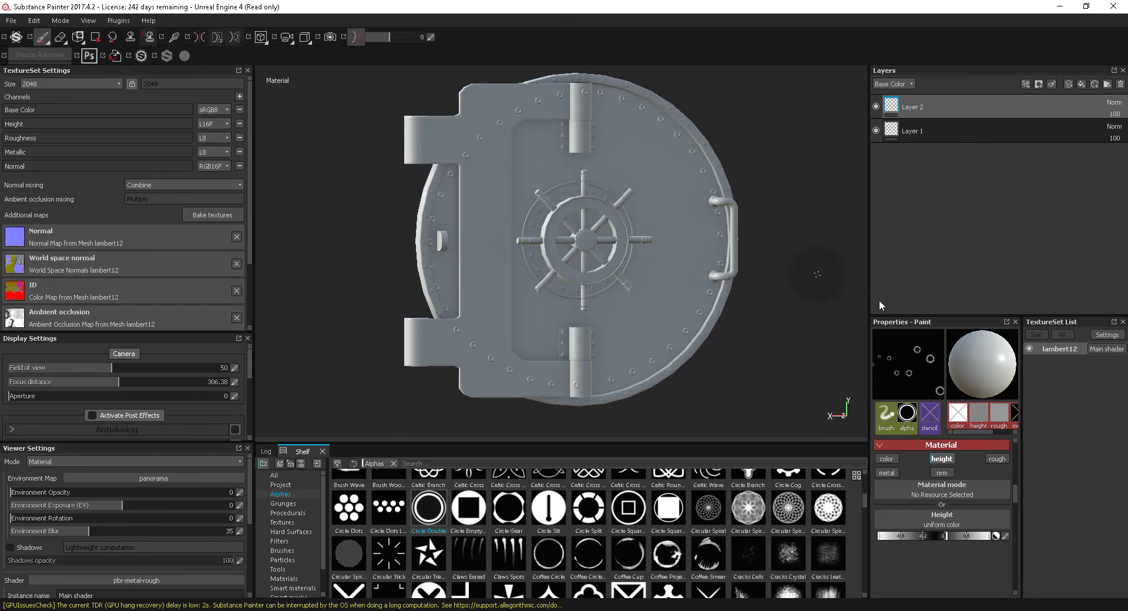